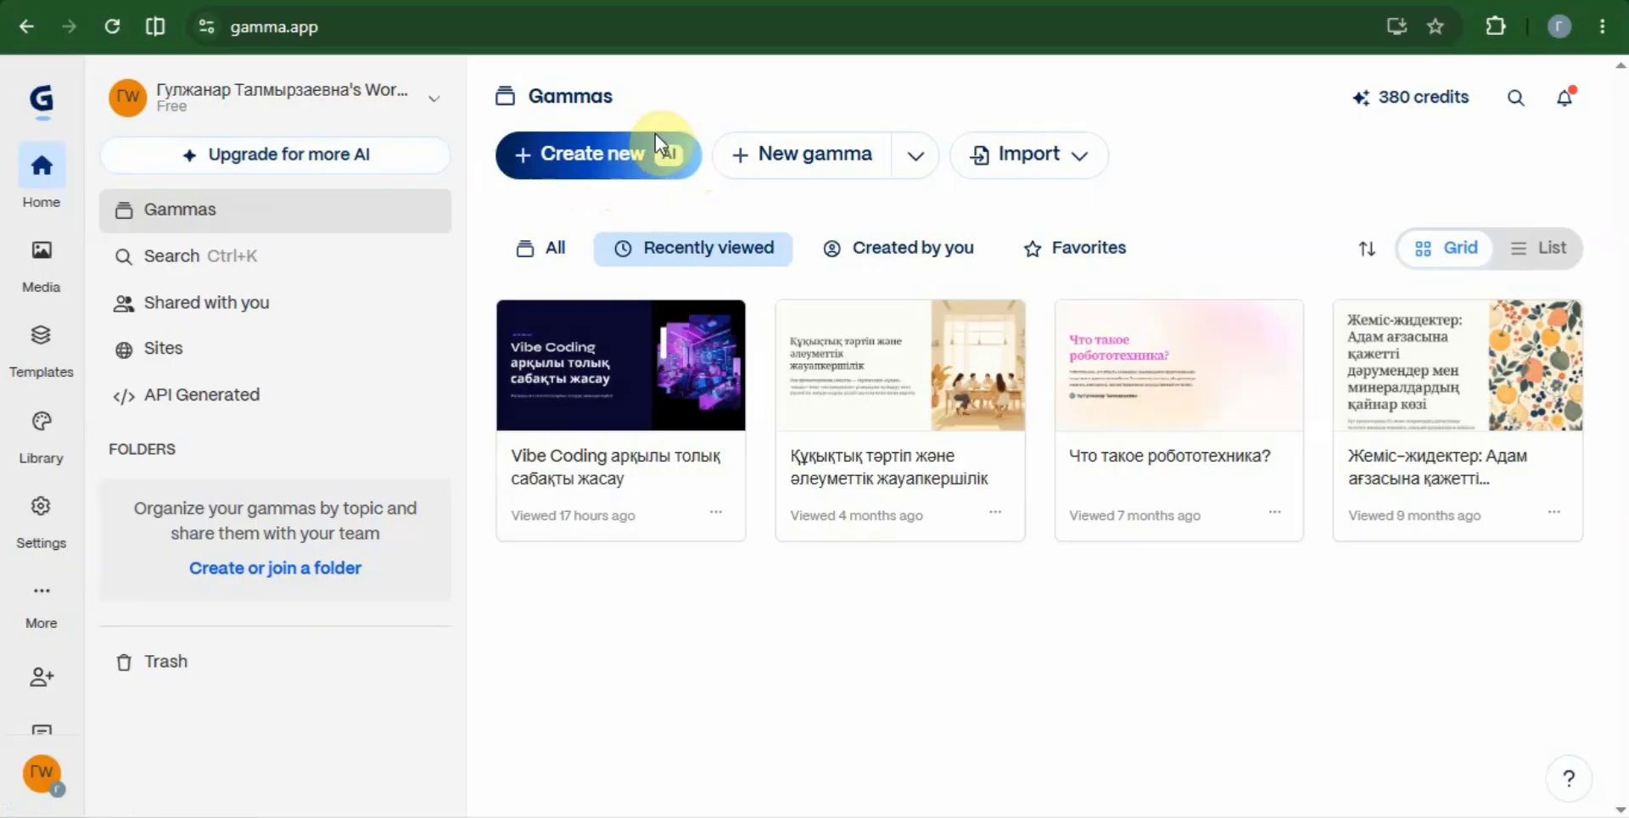
Start creating a new gamma with AI
{"action": "left_click", "coordinate": [579, 180]}
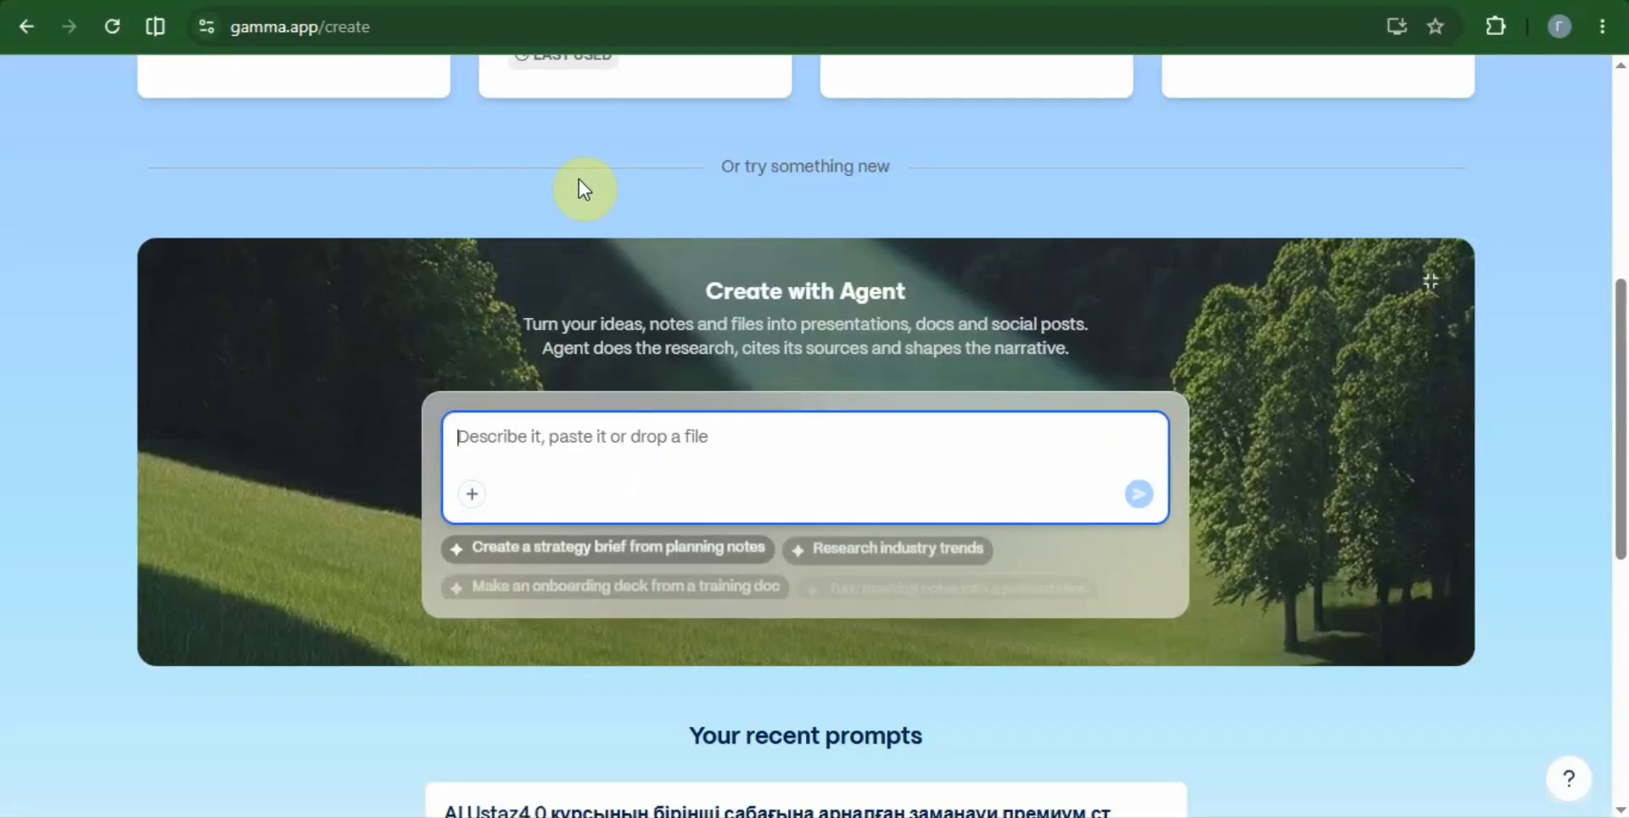
{"action": "left_click", "coordinate": [687, 502]}
{"action": "scroll", "coordinate": [687, 502], "scroll_direction": "up", "scroll_amount": 3}
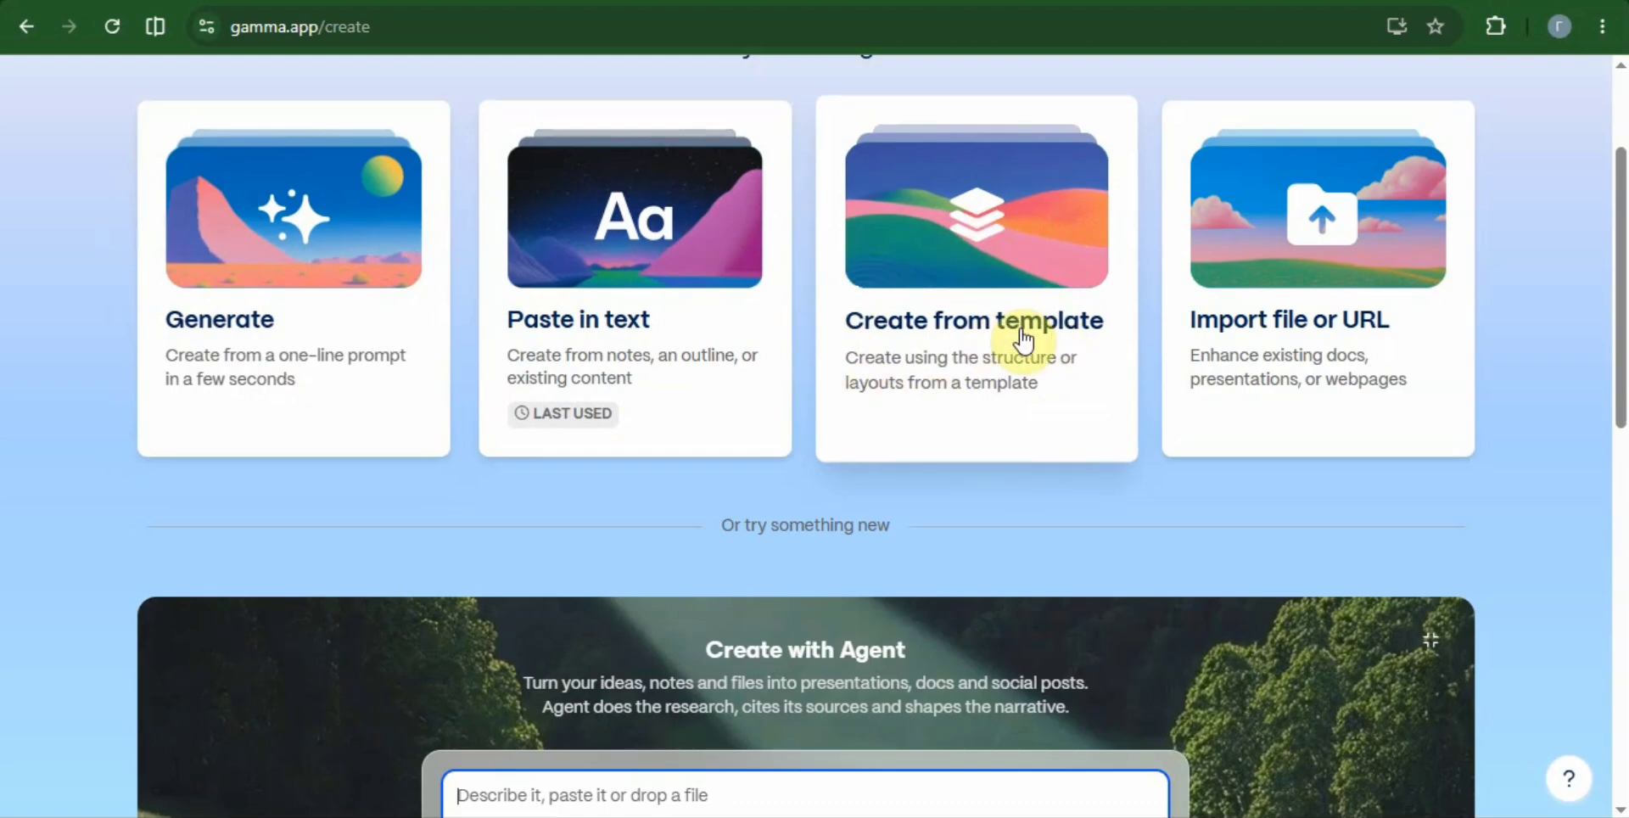
Look at the AI import sources for files, Drive and URLs, and return to the creation start page
{"action": "left_click", "coordinate": [1286, 339]}
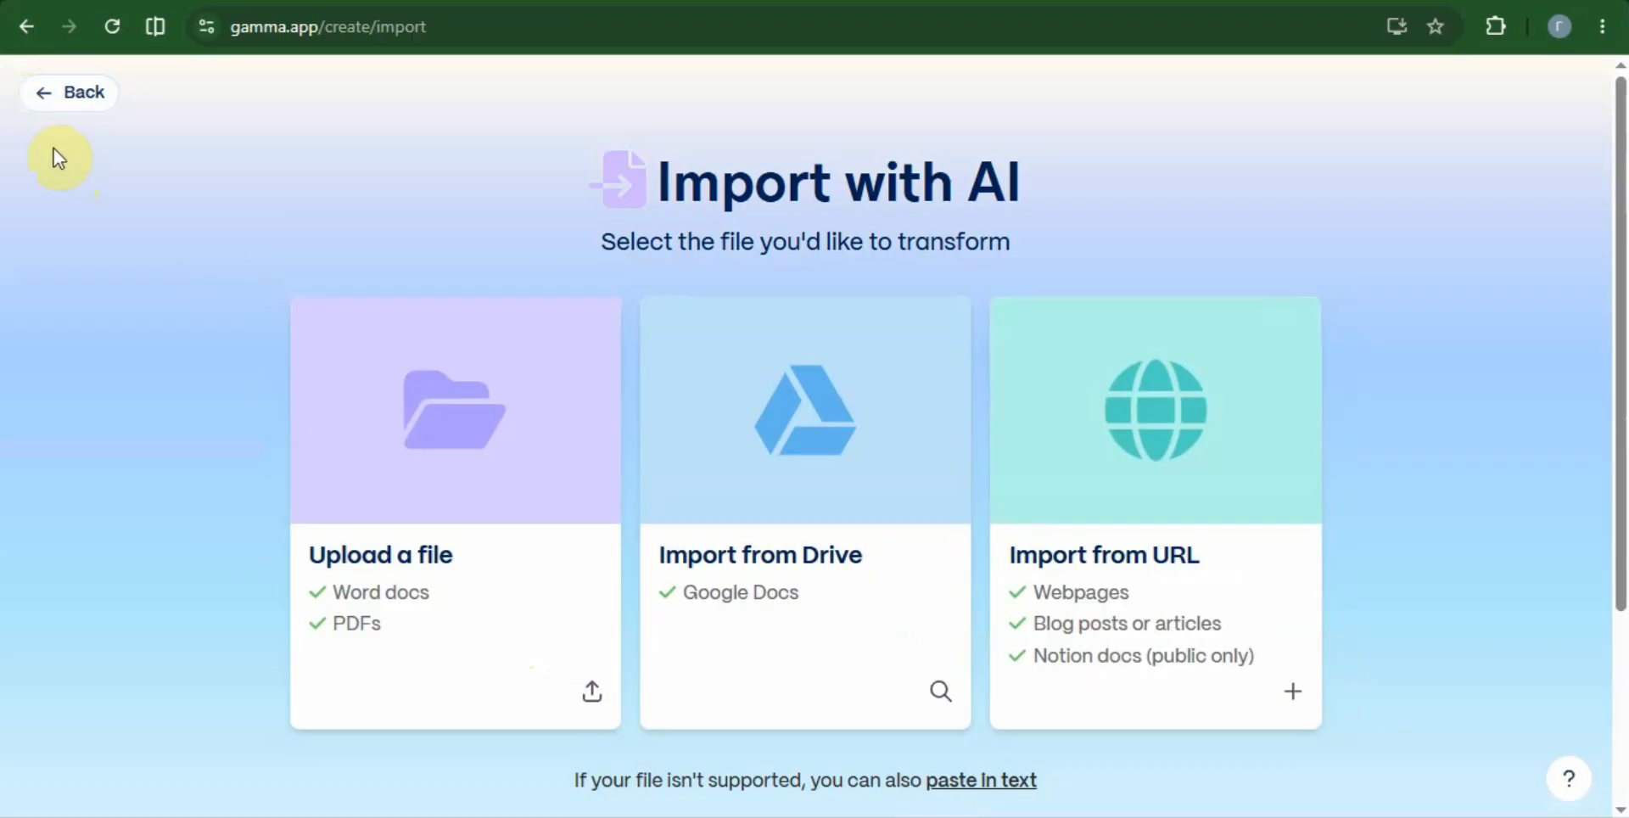
{"action": "left_click", "coordinate": [38, 98]}
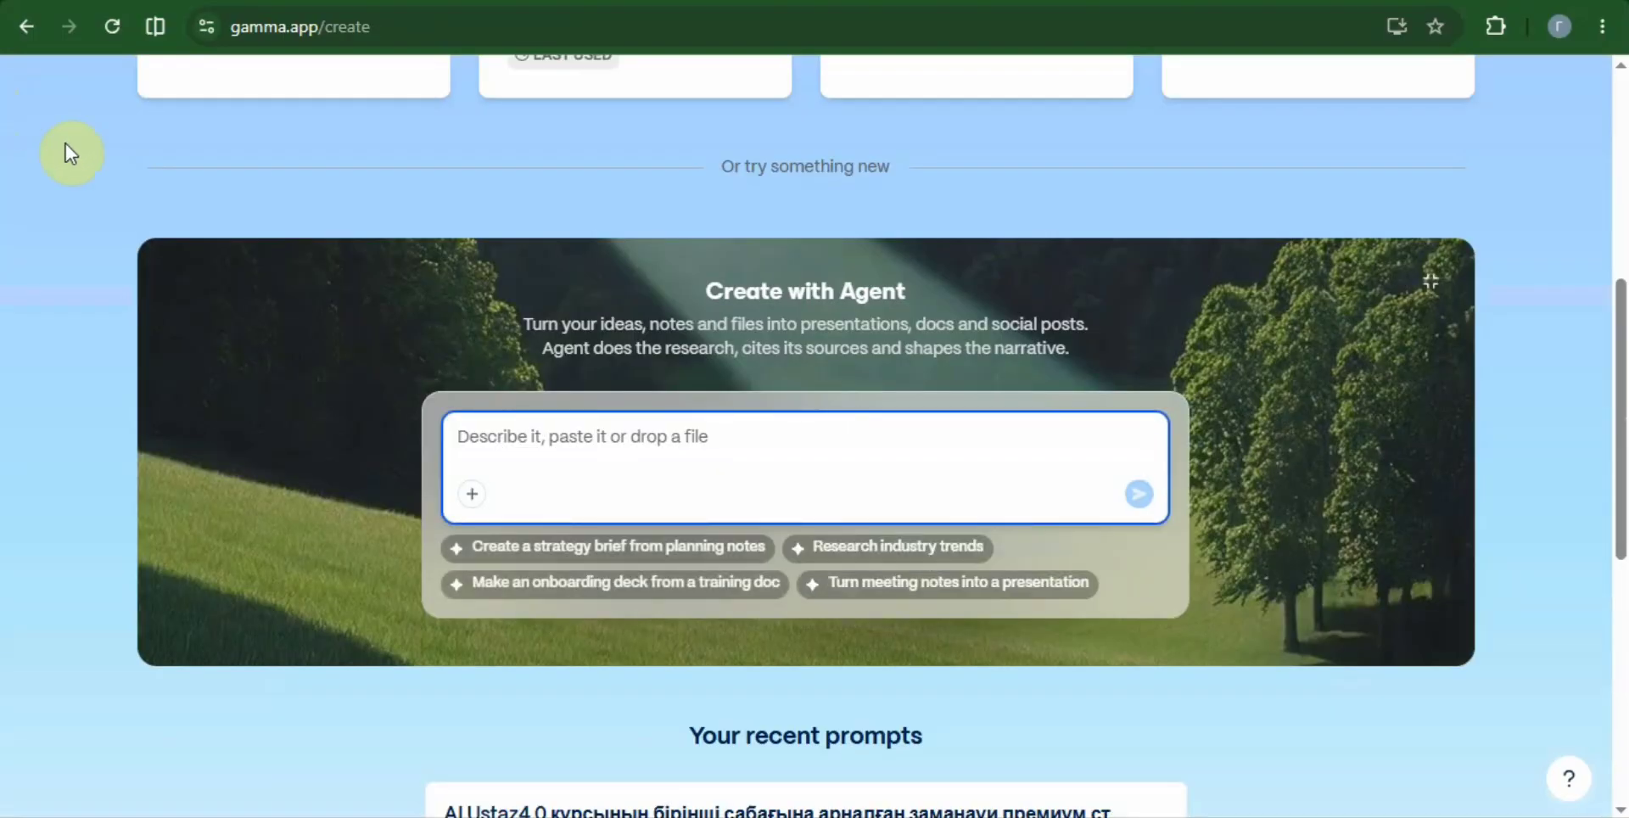
Choose to generate a new presentation from a one-line prompt
{"action": "scroll", "coordinate": [292, 369], "scroll_direction": "up", "scroll_amount": 6}
{"action": "left_click", "coordinate": [354, 377]}
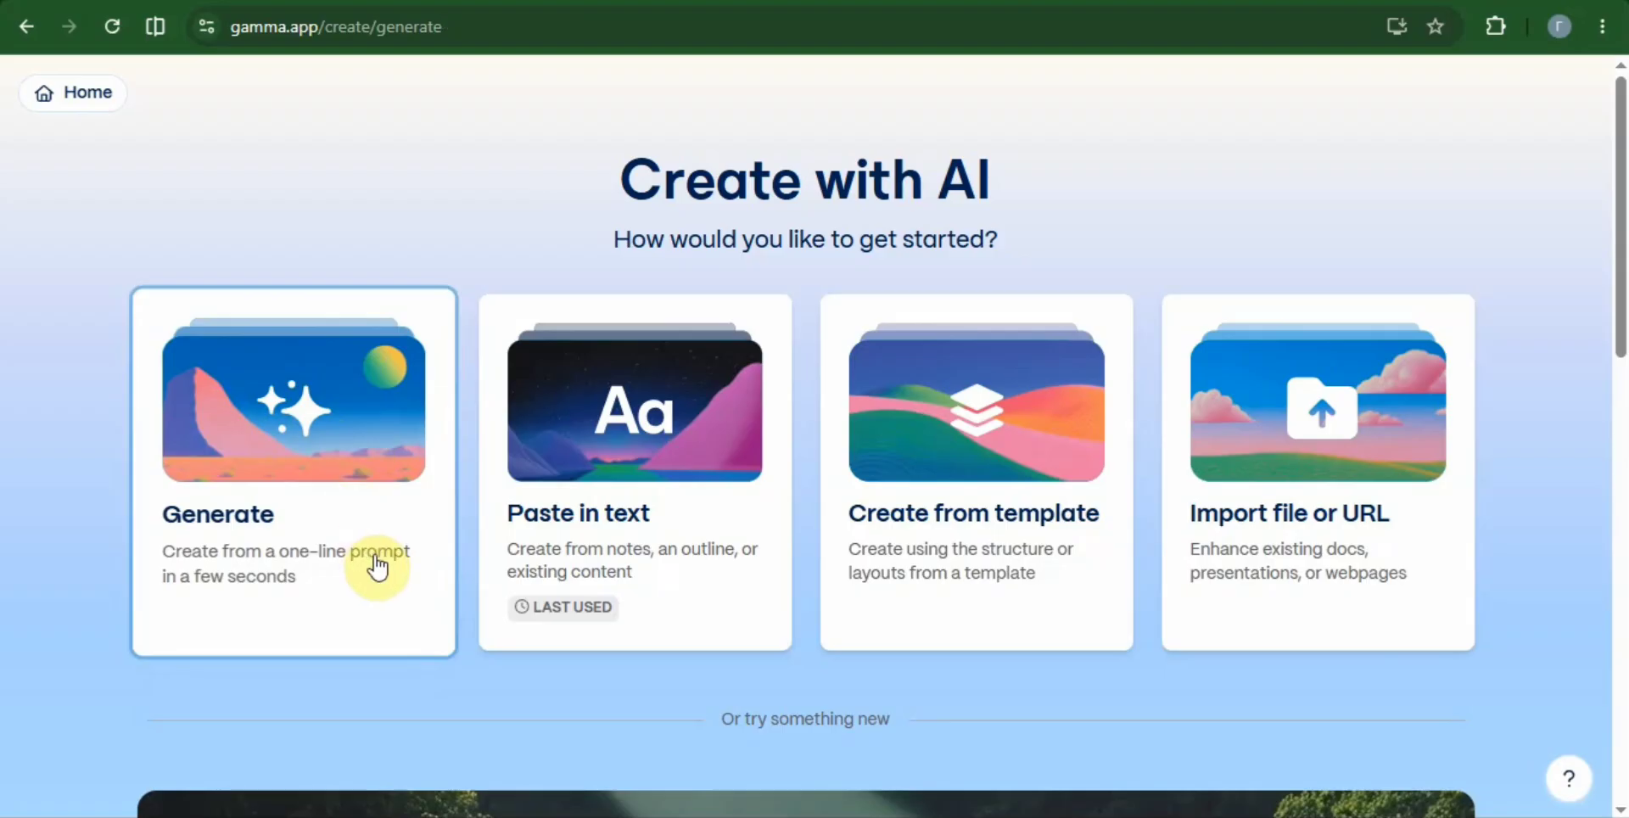
{"action": "scroll", "coordinate": [391, 568], "scroll_direction": "down", "scroll_amount": 5}
{"action": "scroll", "coordinate": [393, 574], "scroll_direction": "up", "scroll_amount": 3}
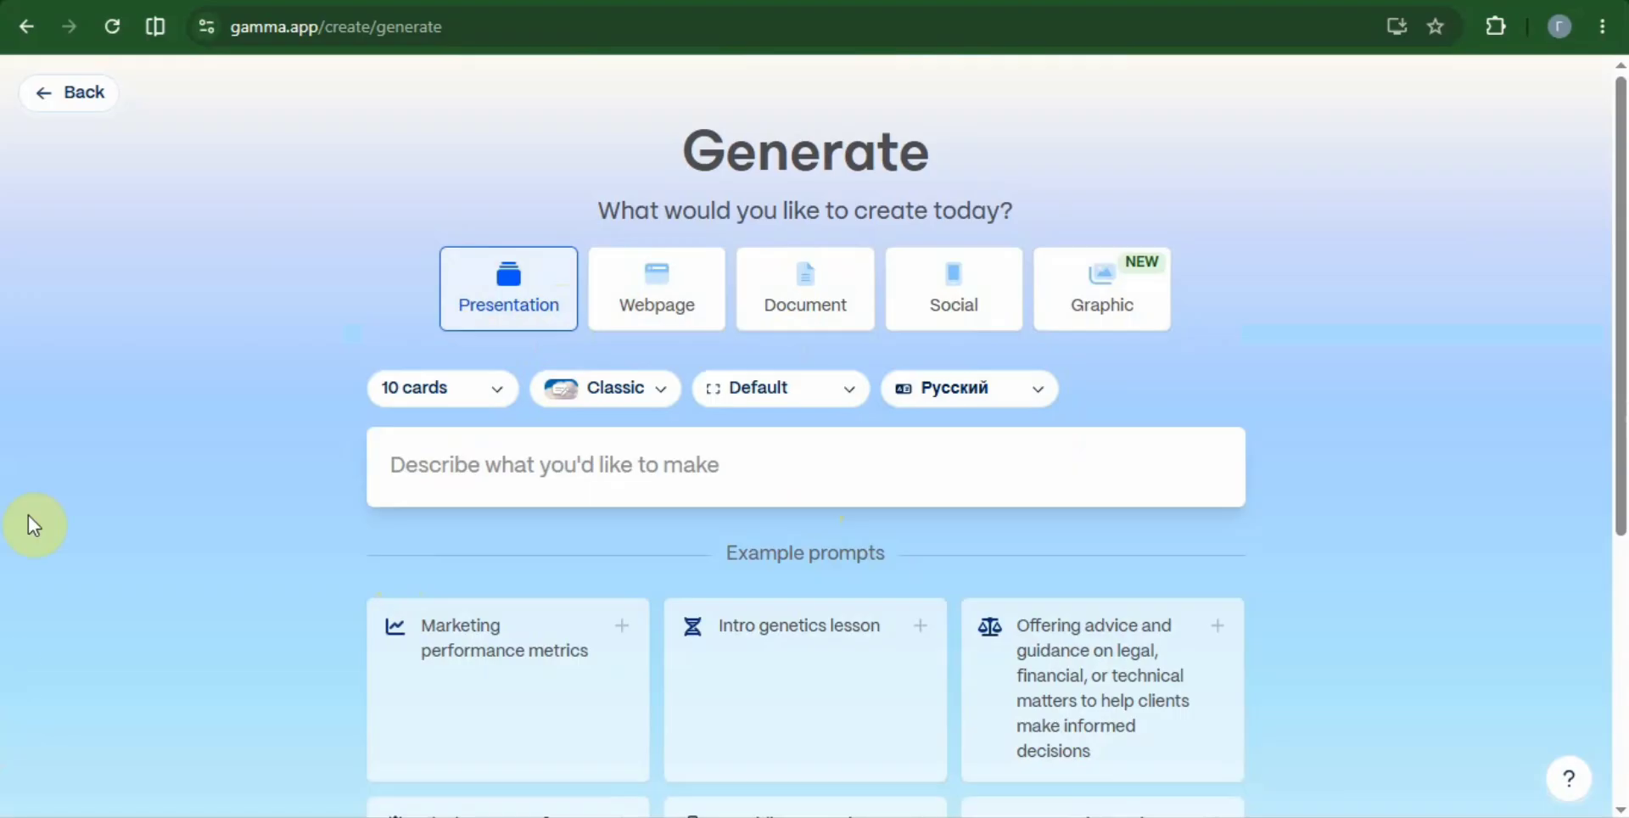
Examine the available card counts for the presentation, leaving the choice as it is
{"action": "left_click", "coordinate": [496, 395]}
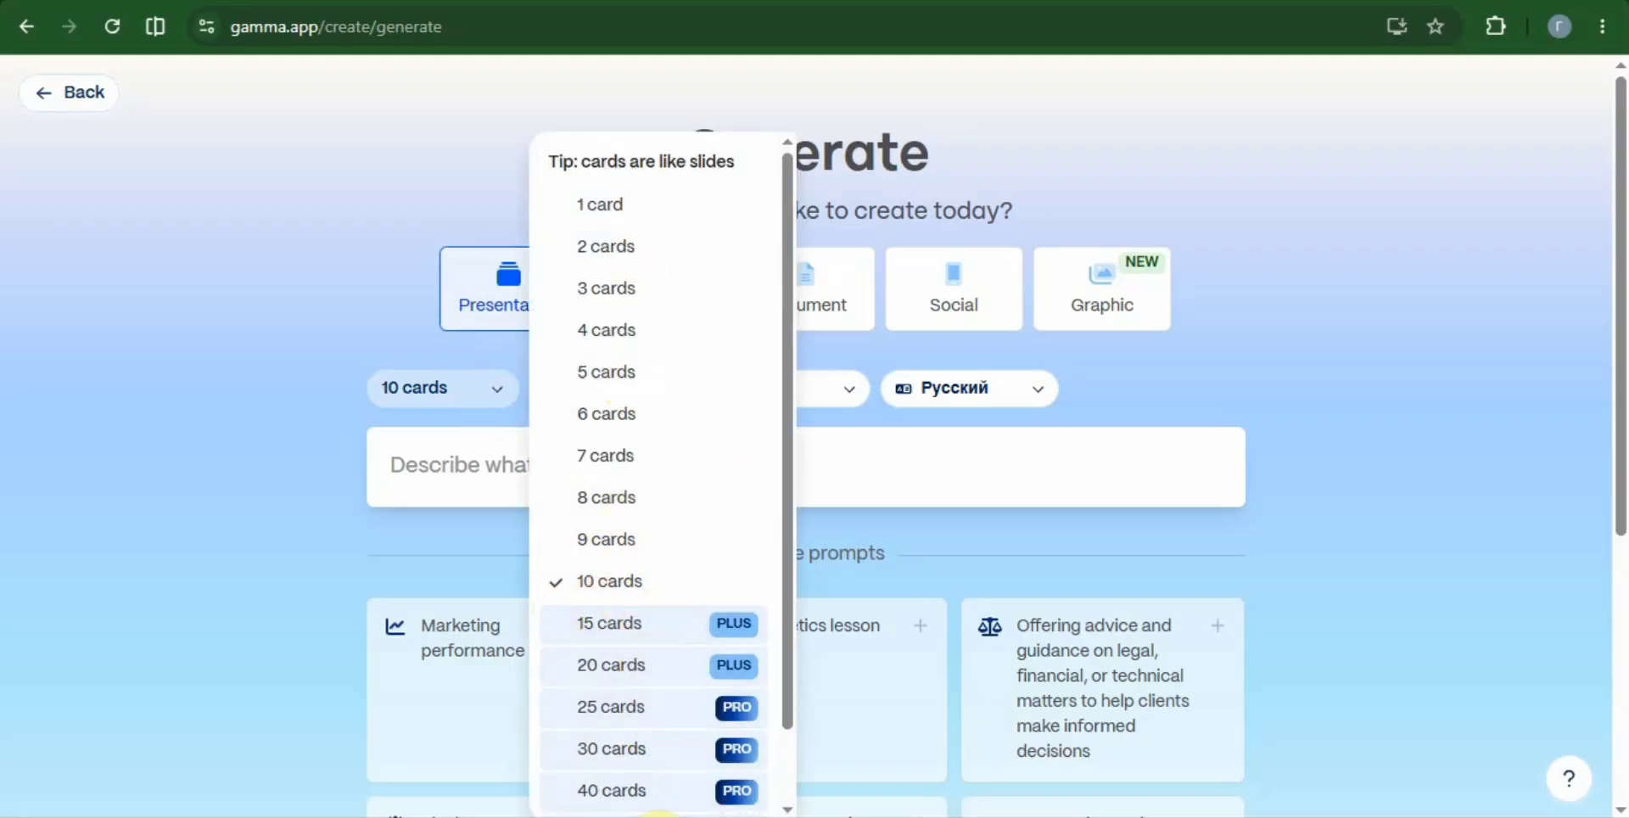
{"action": "left_click_drag", "start_coordinate": [788, 698], "coordinate": [791, 754]}
{"action": "left_click", "coordinate": [224, 518]}
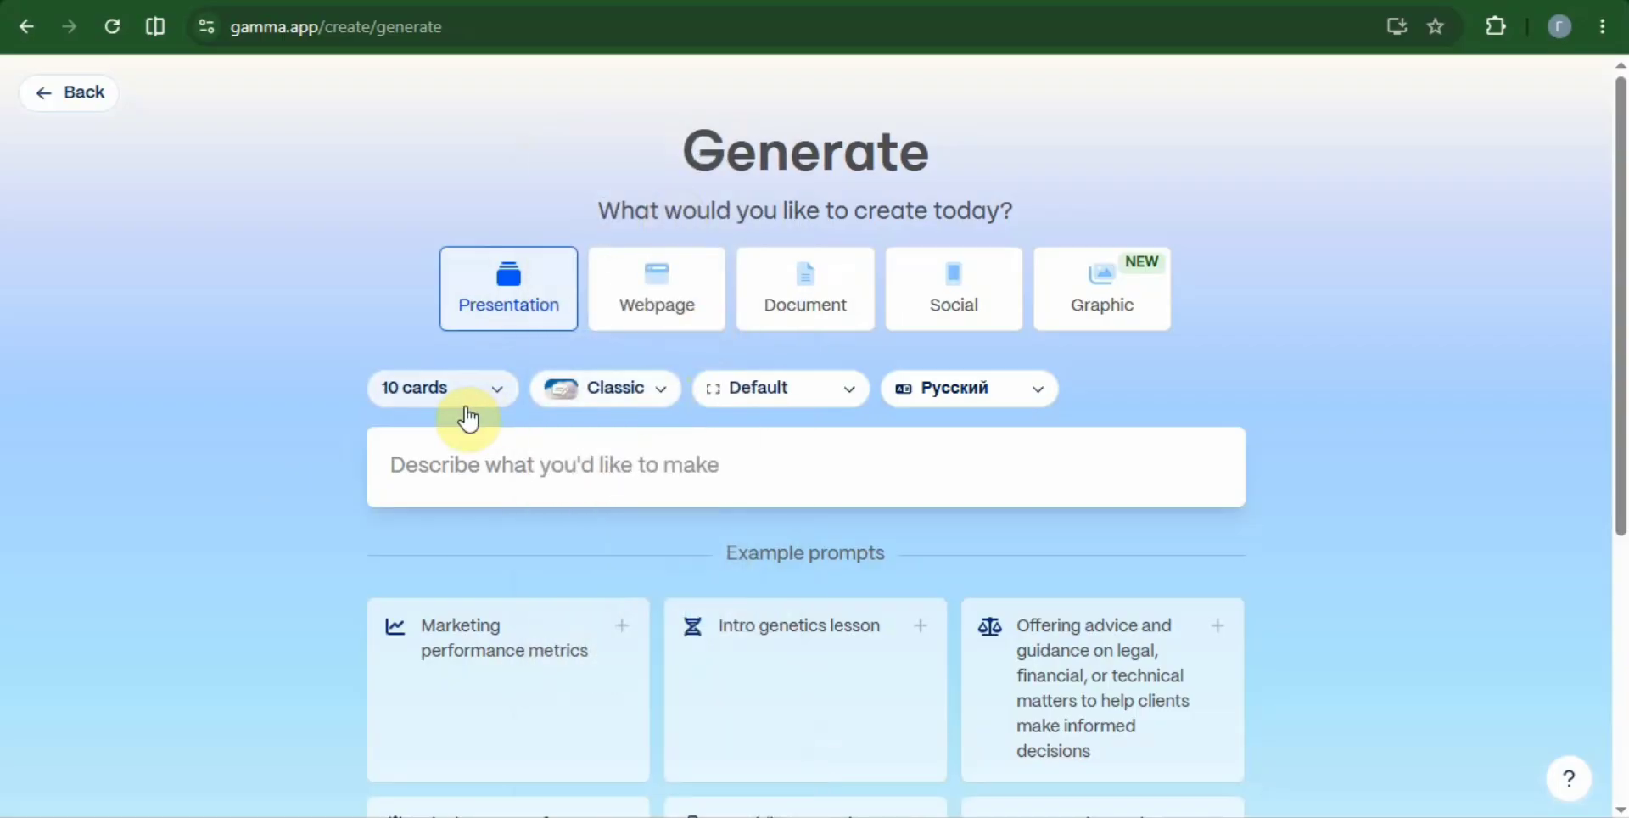
Keep the Classic card design, and set the card size to Traditional 16:9 and the language to Қазақ тілі
{"action": "left_click", "coordinate": [663, 405]}
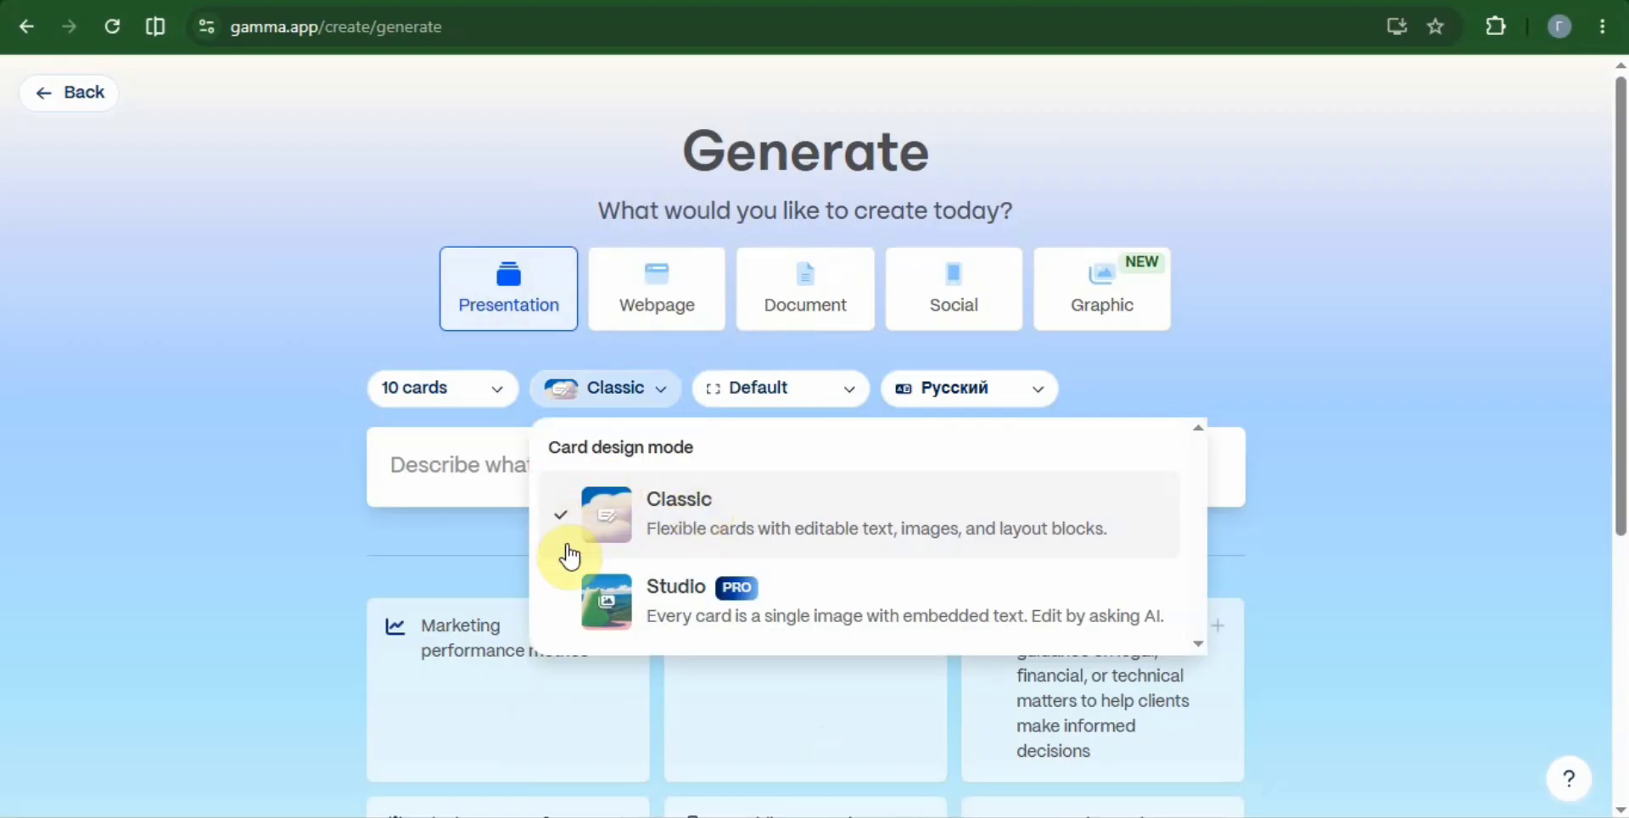
{"action": "left_click", "coordinate": [853, 395]}
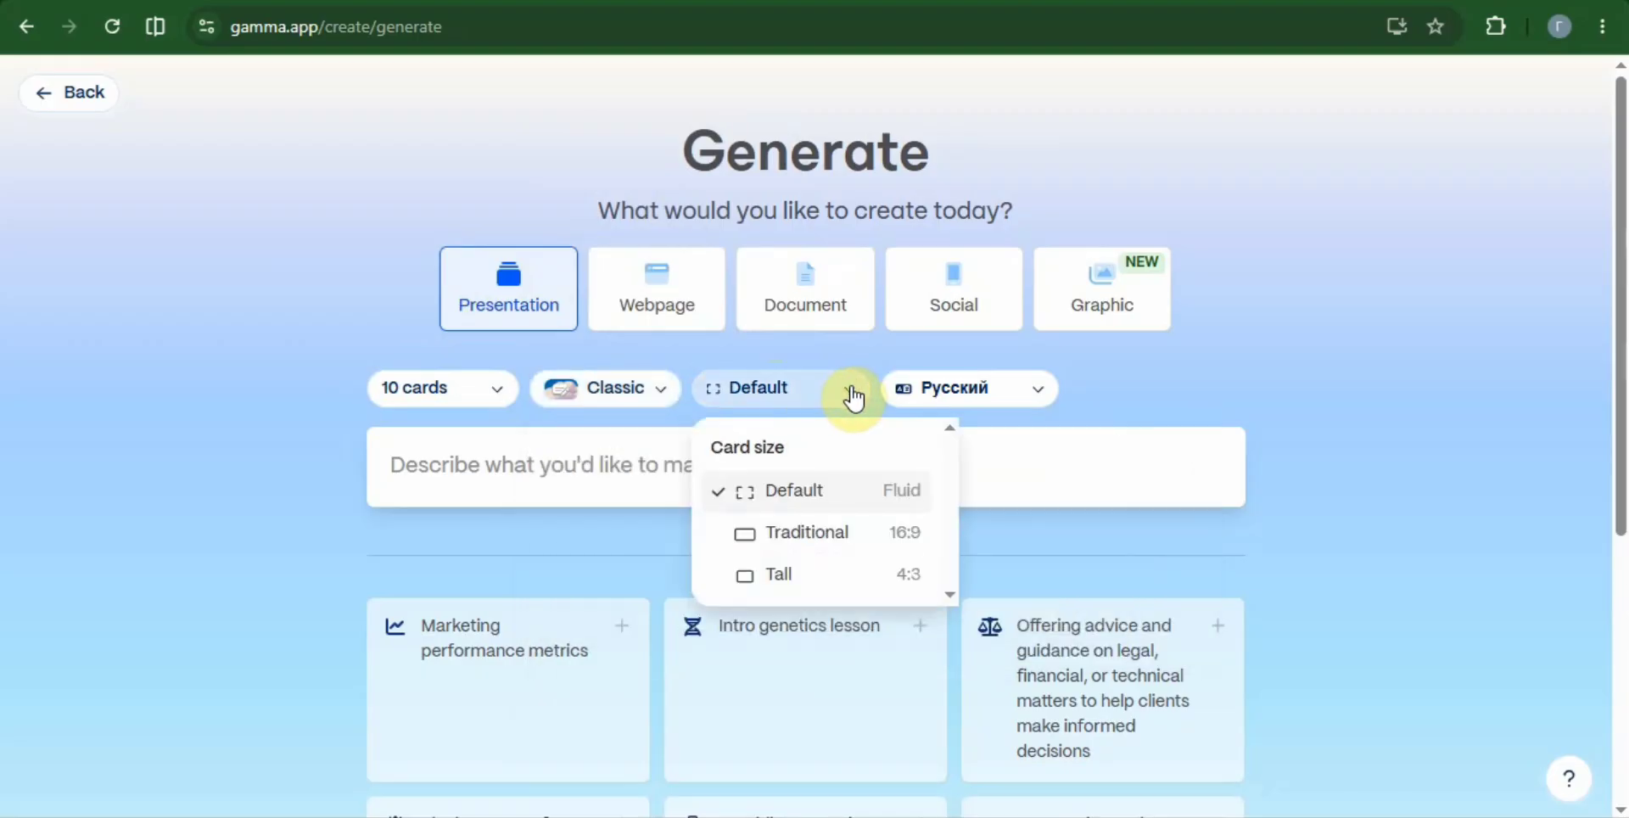
{"action": "left_click", "coordinate": [813, 536]}
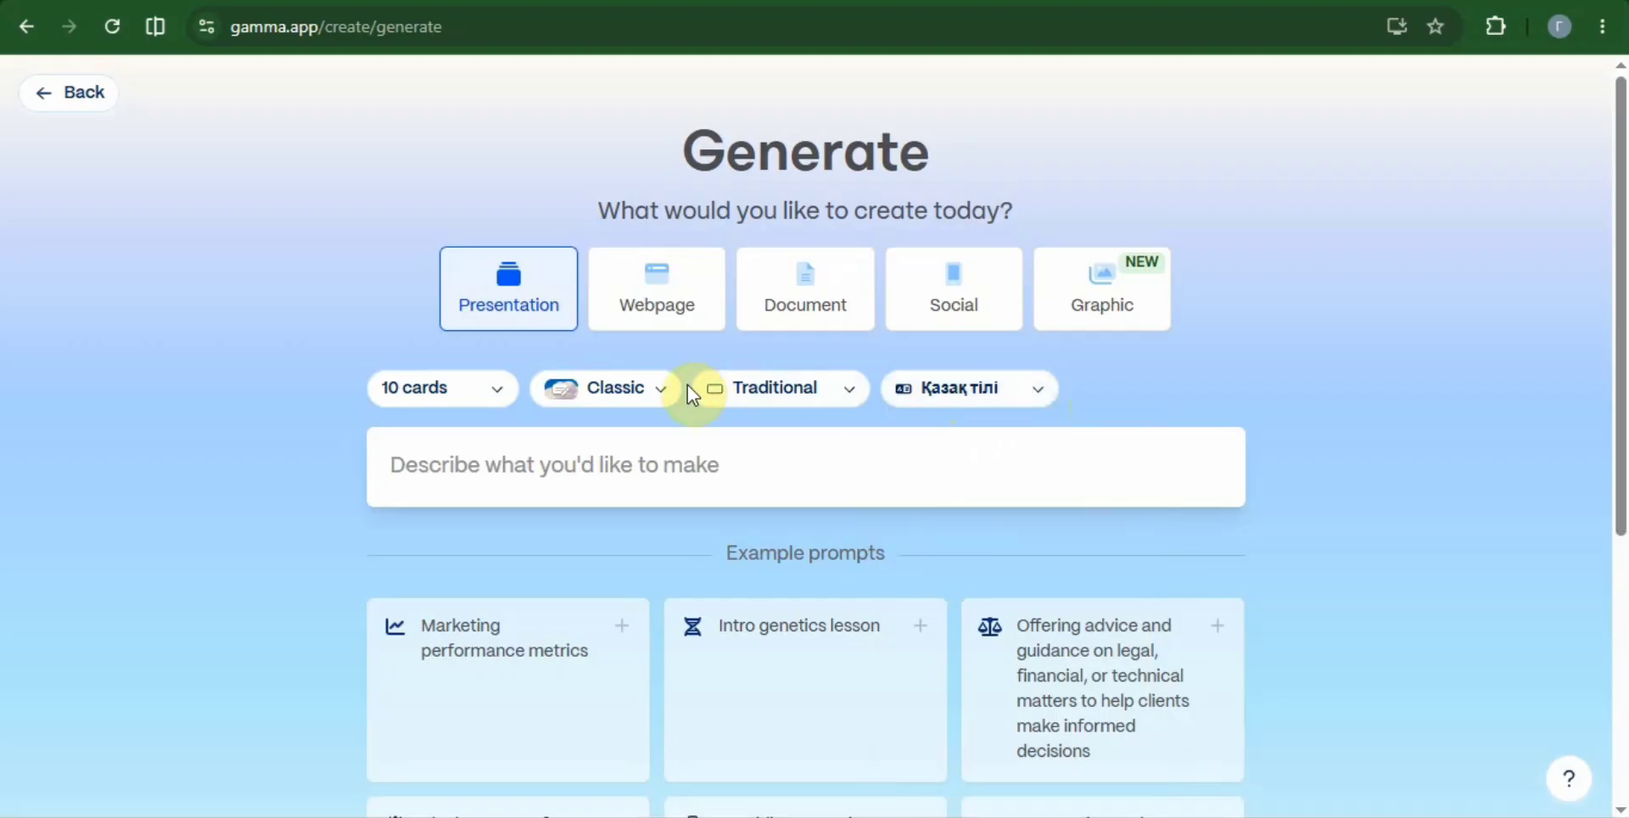
Paste the prepared AI USTAZ slide-by-slide outline into the presentation description and check its text
{"action": "right_click", "coordinate": [409, 471]}
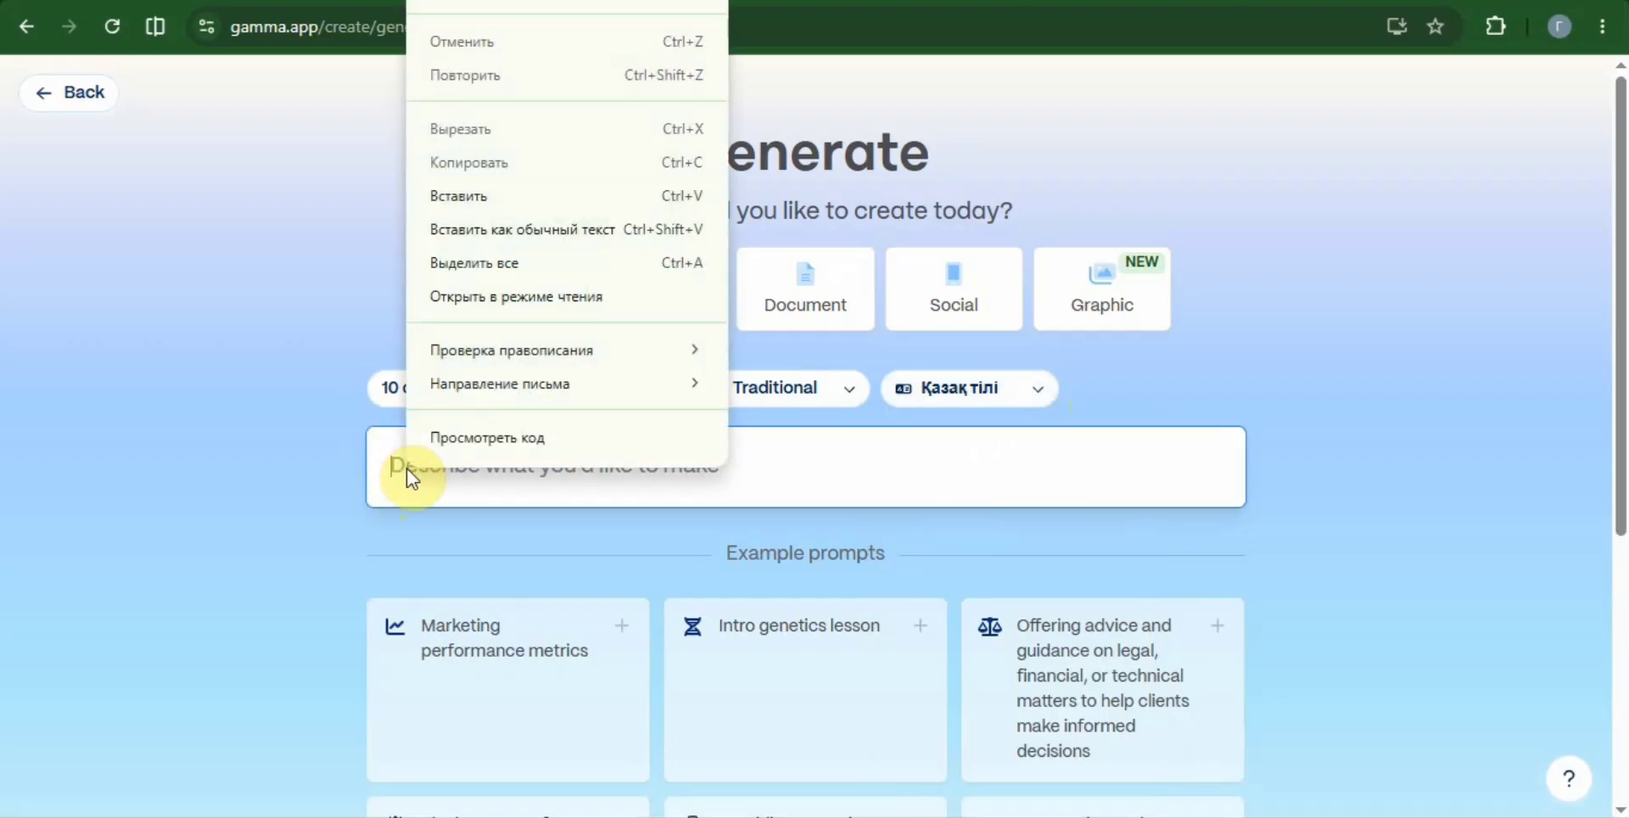
{"action": "left_click", "coordinate": [485, 197]}
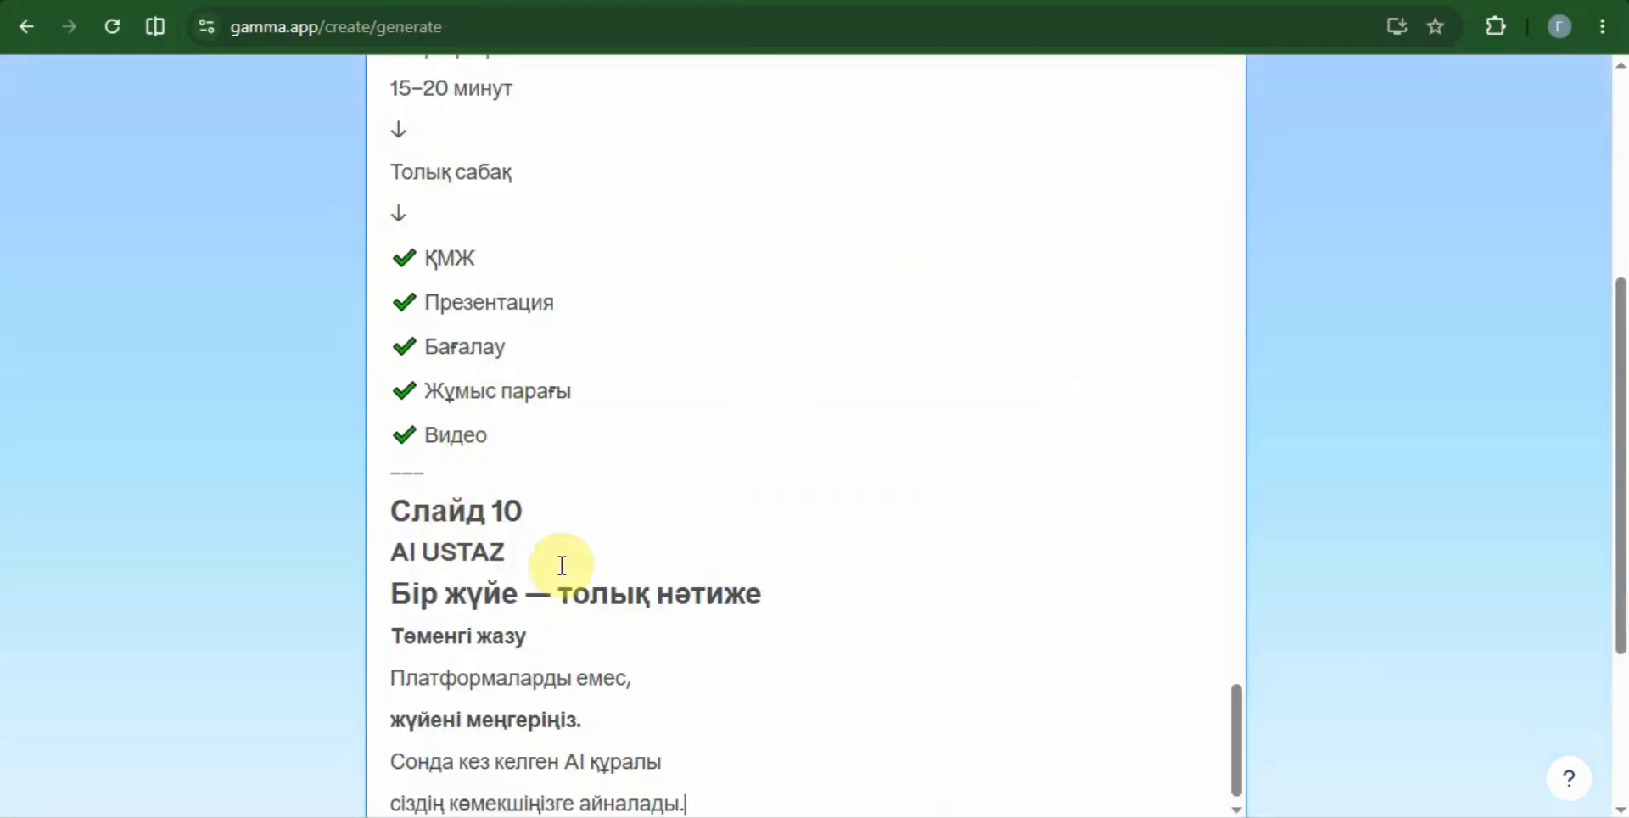
{"action": "scroll", "coordinate": [645, 594], "scroll_direction": "up", "scroll_amount": 20}
{"action": "scroll", "coordinate": [594, 515], "scroll_direction": "up", "scroll_amount": 20}
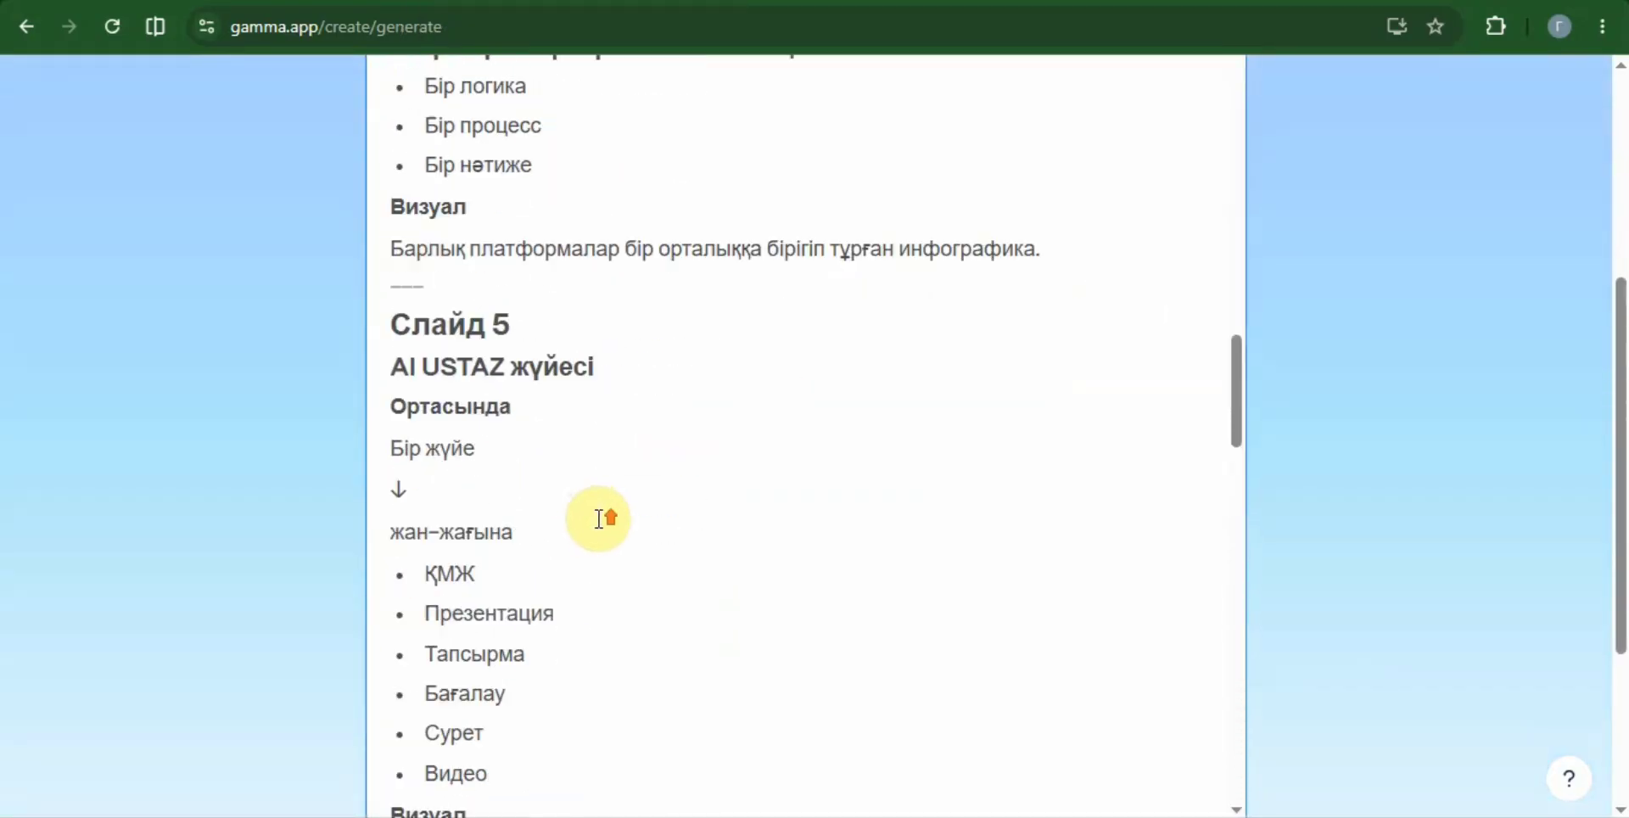
{"action": "scroll", "coordinate": [1282, 587], "scroll_direction": "up", "scroll_amount": 5}
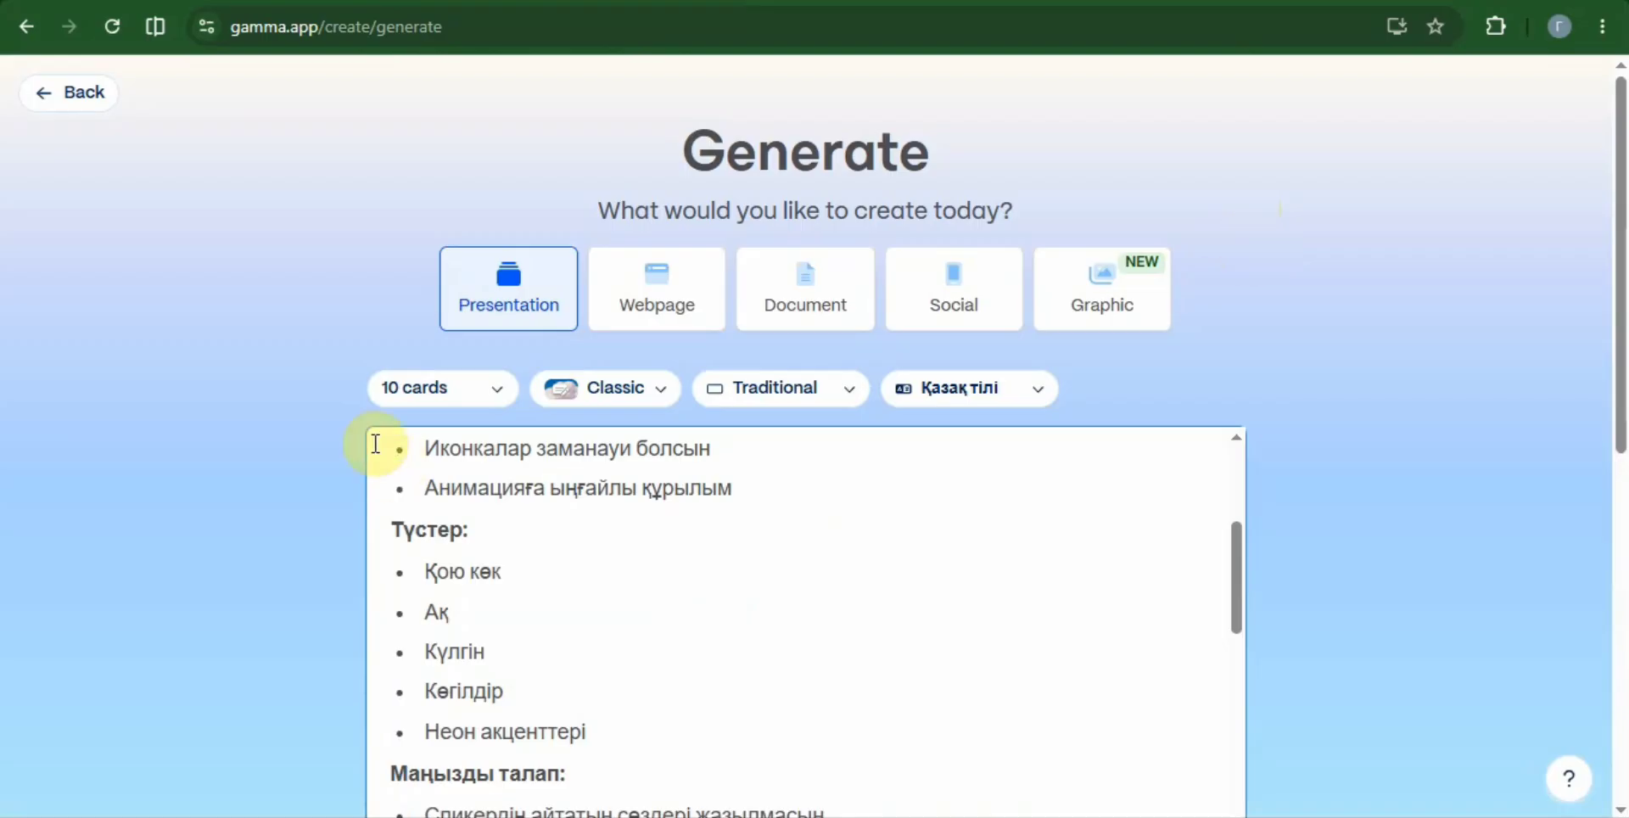
Submit the pasted outline to the prompt editor
{"action": "scroll", "coordinate": [931, 644], "scroll_direction": "down", "scroll_amount": 15}
{"action": "scroll", "coordinate": [1564, 502], "scroll_direction": "down", "scroll_amount": 6}
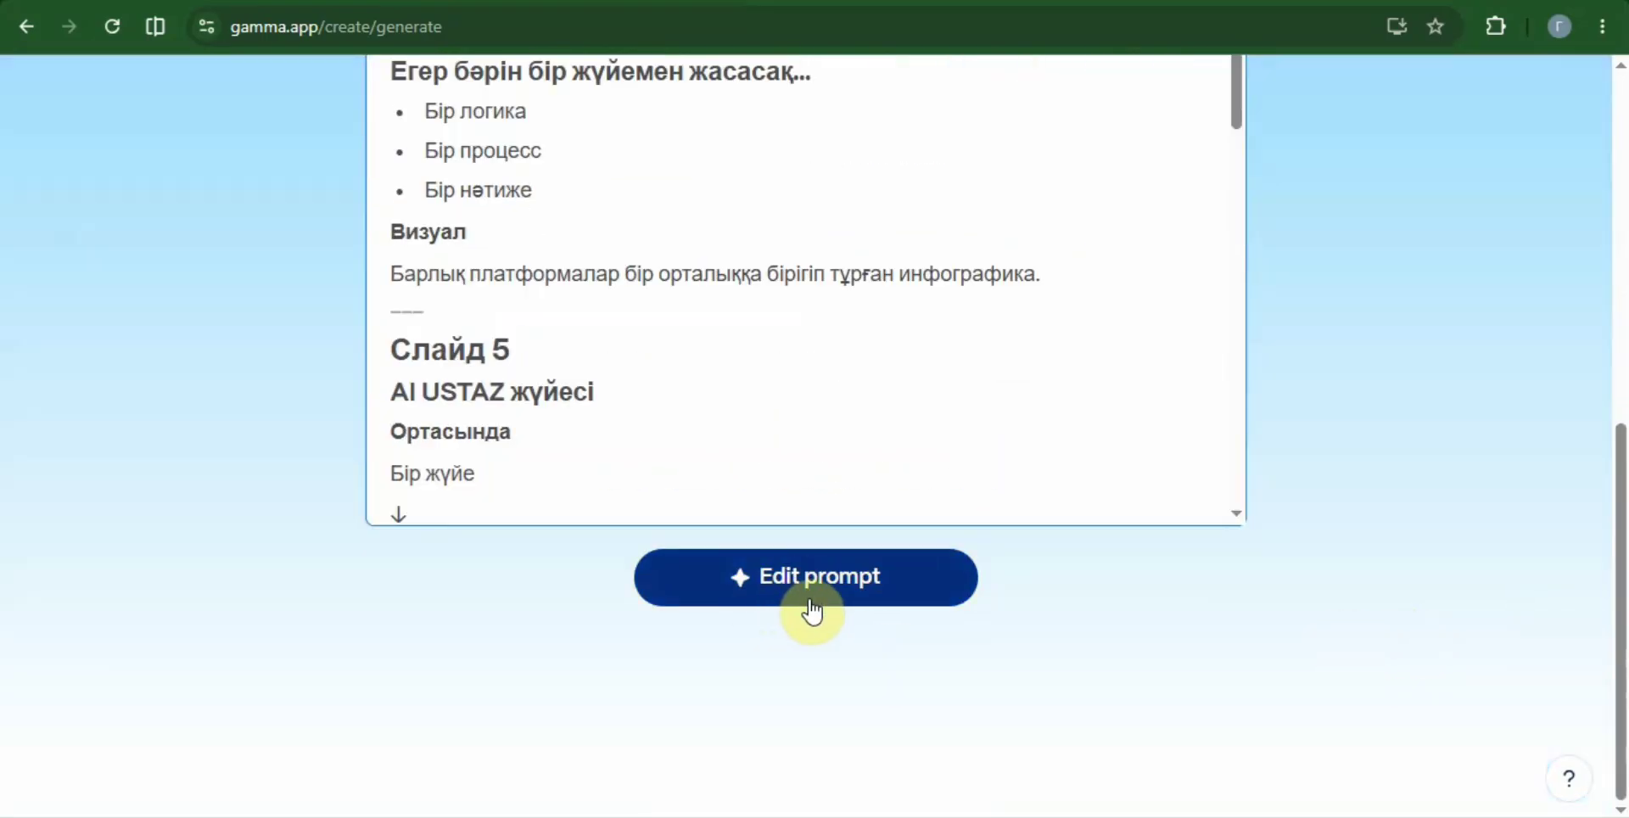
{"action": "left_click", "coordinate": [819, 604]}
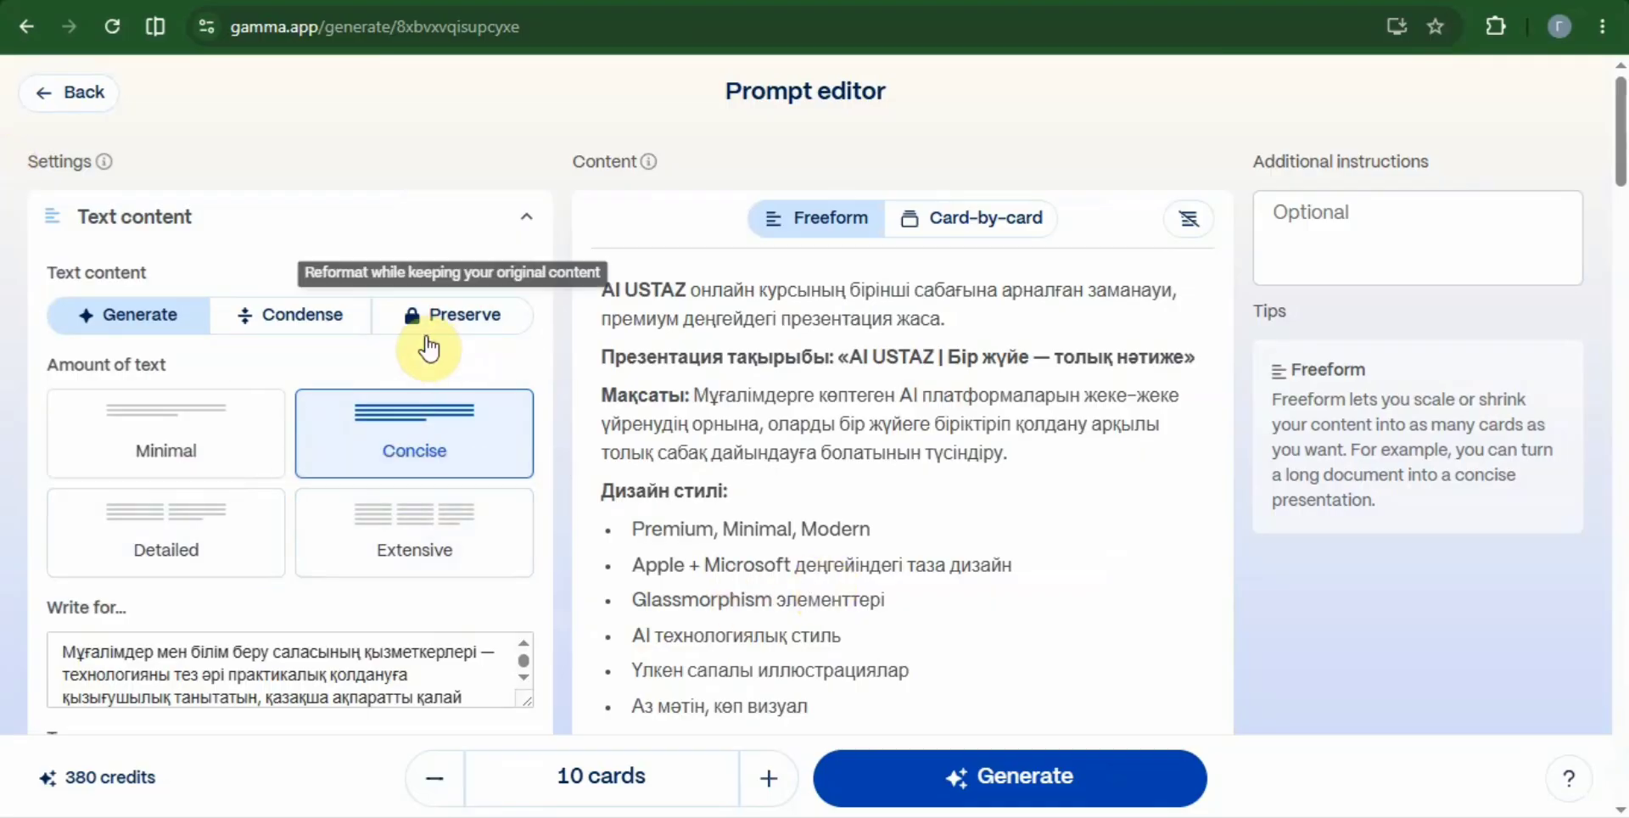
Review the text content settings and set the presentation theme to Atmosphere
{"action": "scroll", "coordinate": [331, 650], "scroll_direction": "down", "scroll_amount": 1}
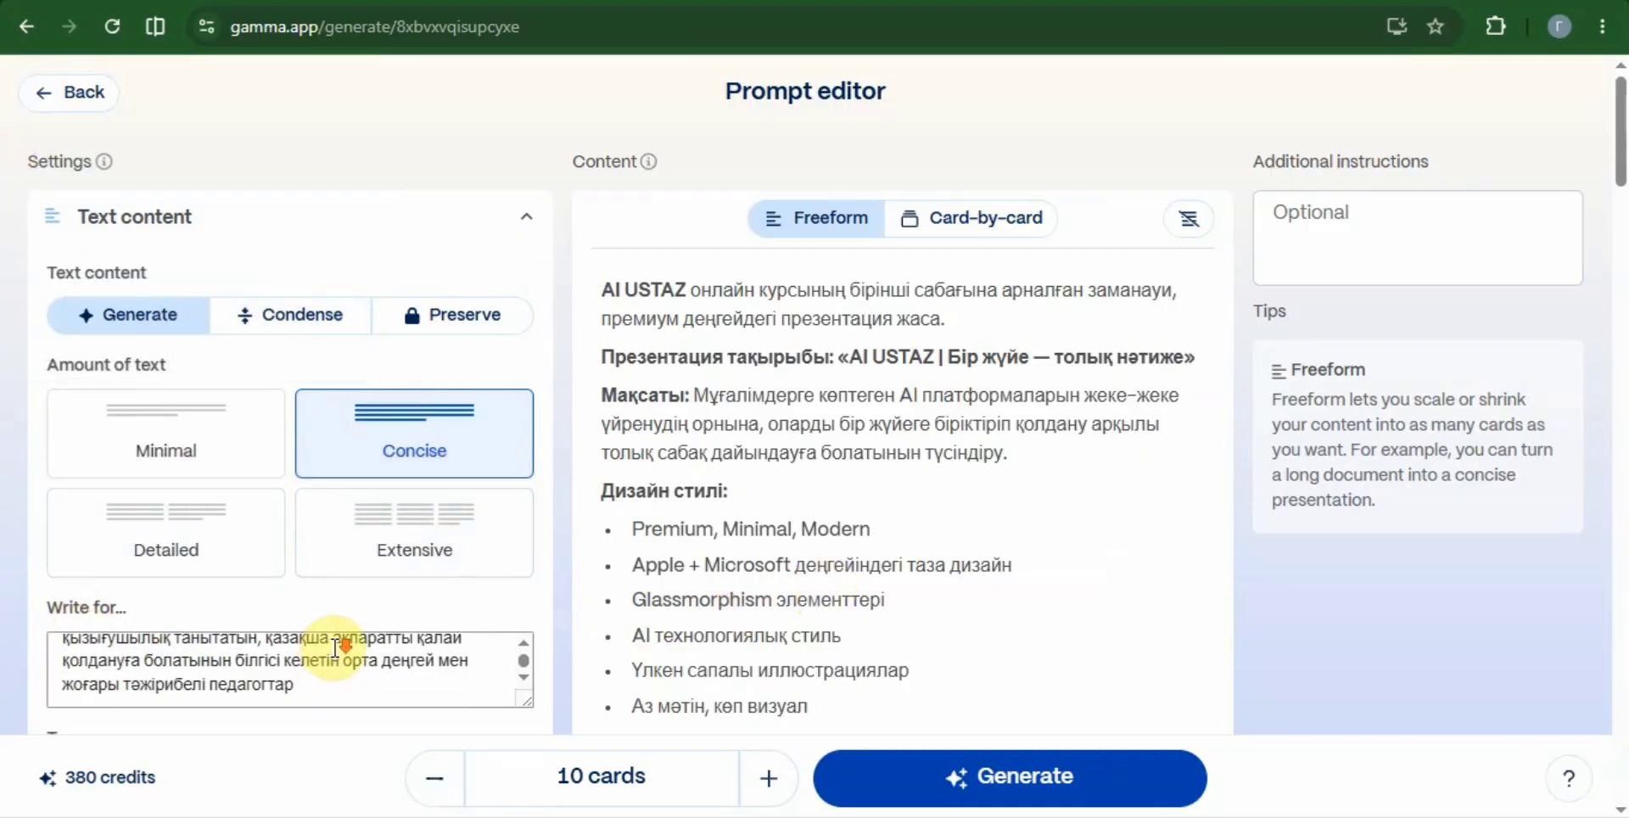
{"action": "scroll", "coordinate": [464, 679], "scroll_direction": "down", "scroll_amount": 4}
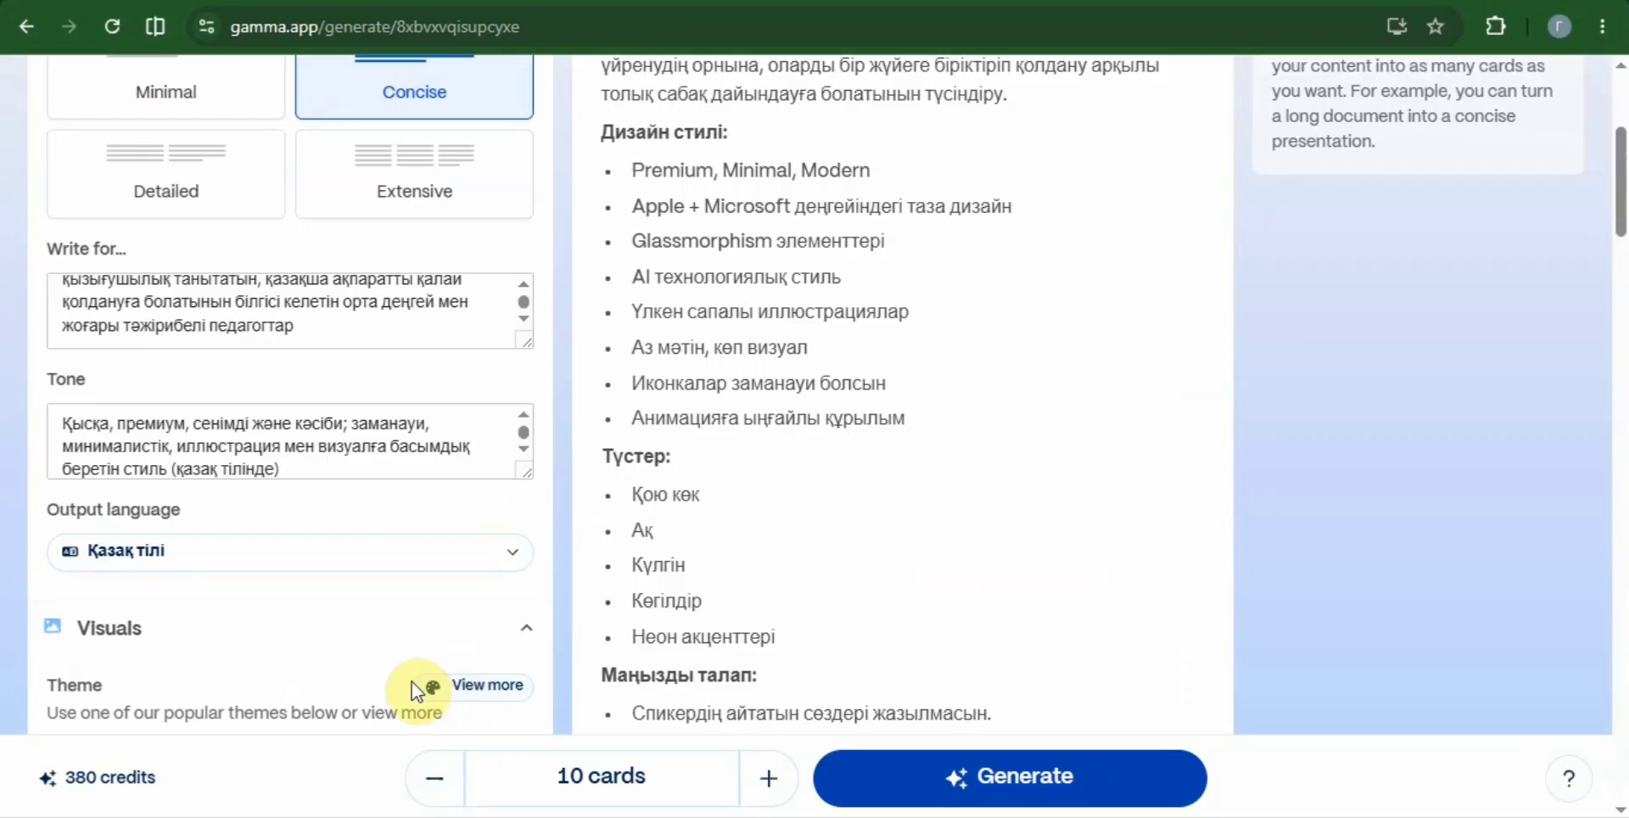
{"action": "scroll", "coordinate": [413, 689], "scroll_direction": "down", "scroll_amount": 4}
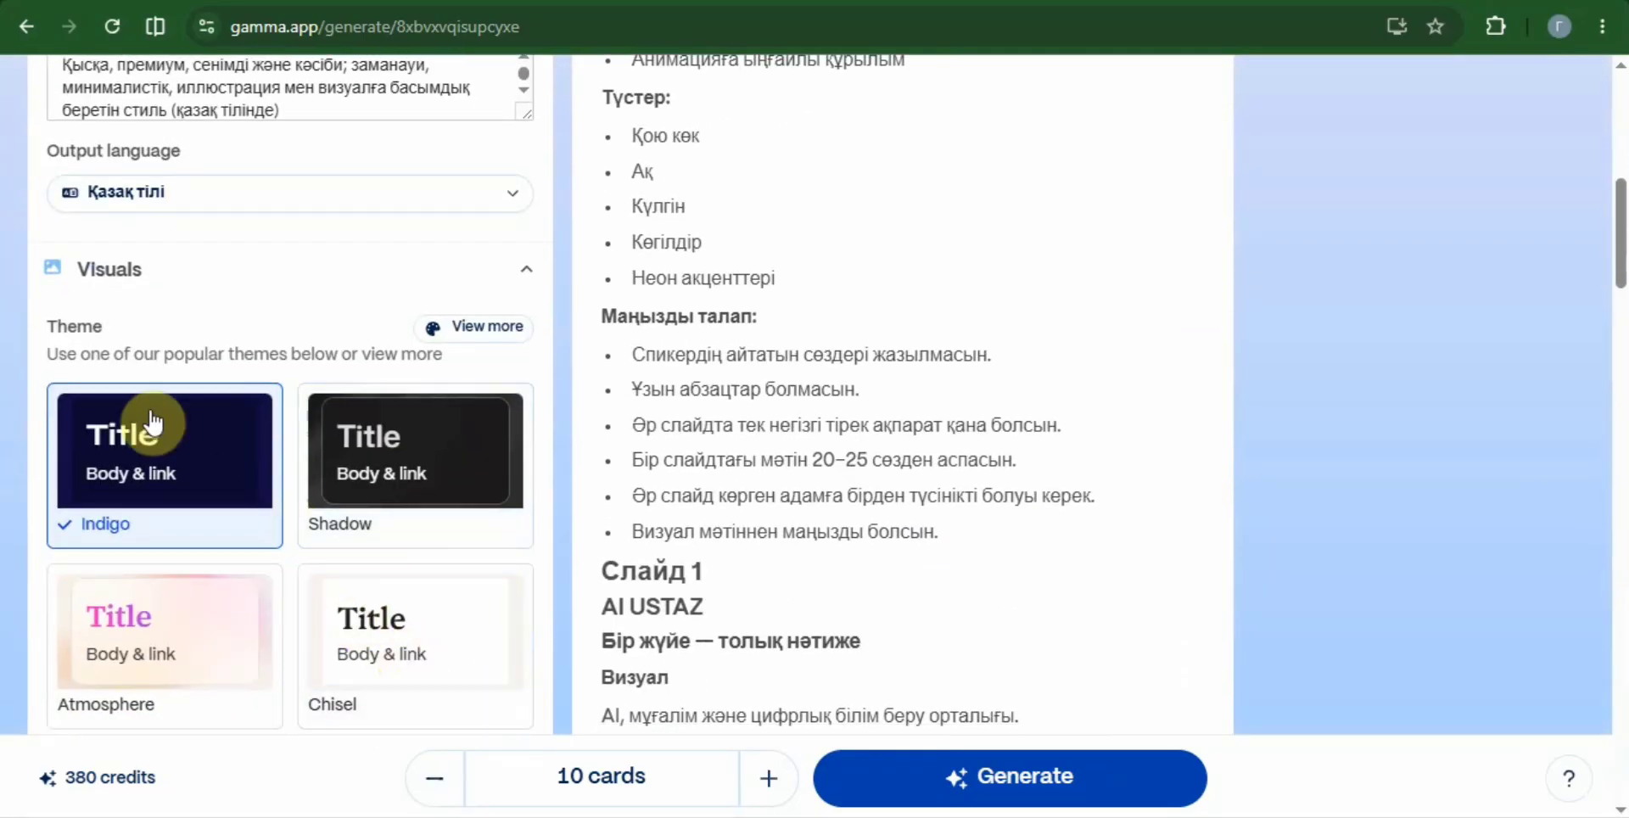
{"action": "scroll", "coordinate": [430, 654], "scroll_direction": "down", "scroll_amount": 3}
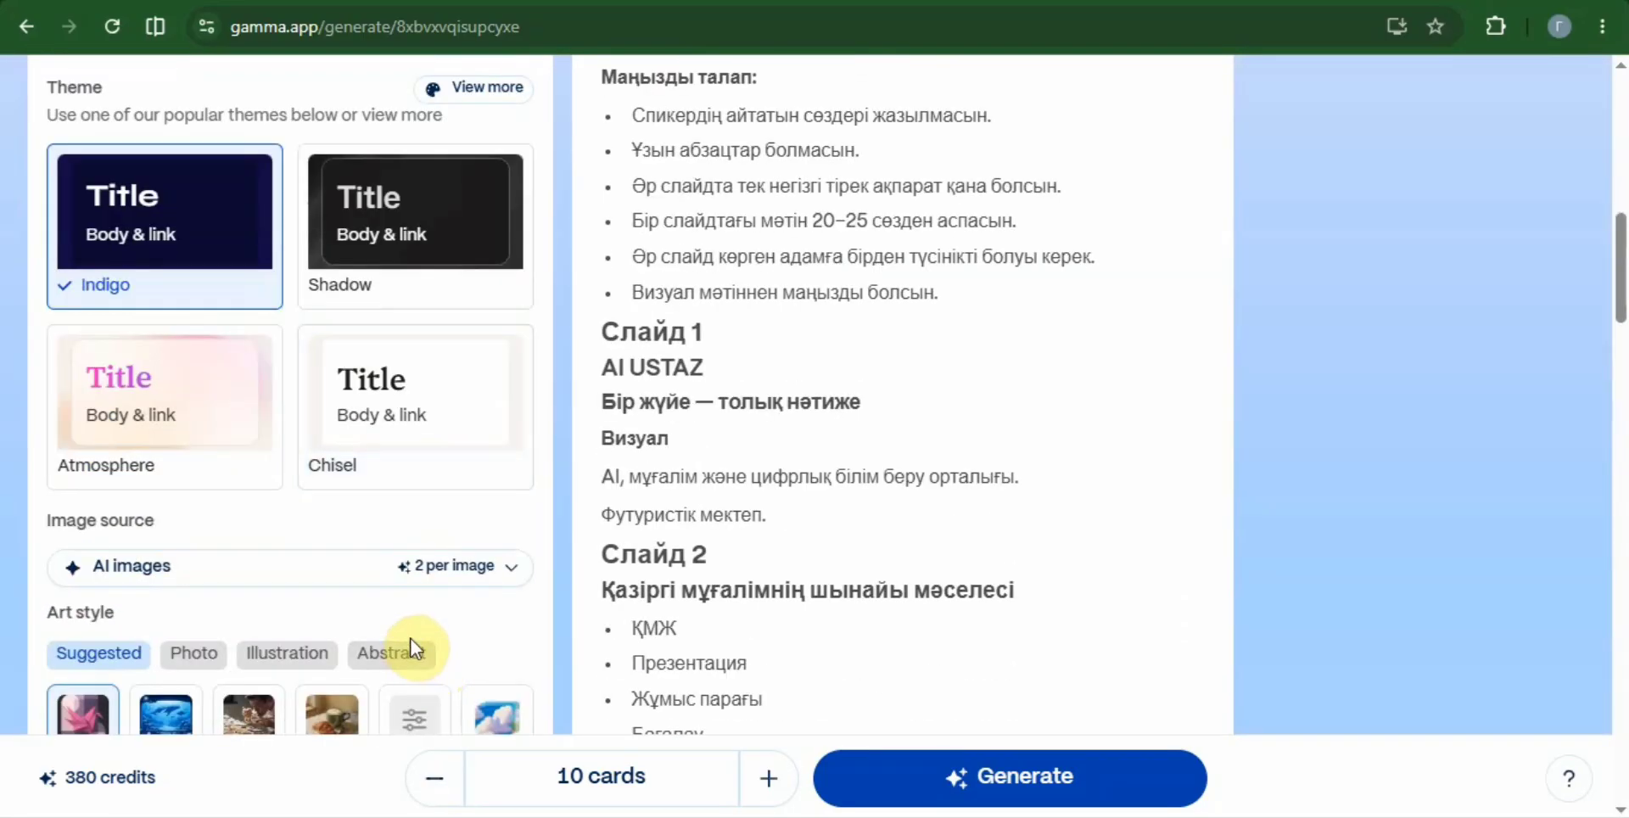
{"action": "left_click", "coordinate": [212, 389]}
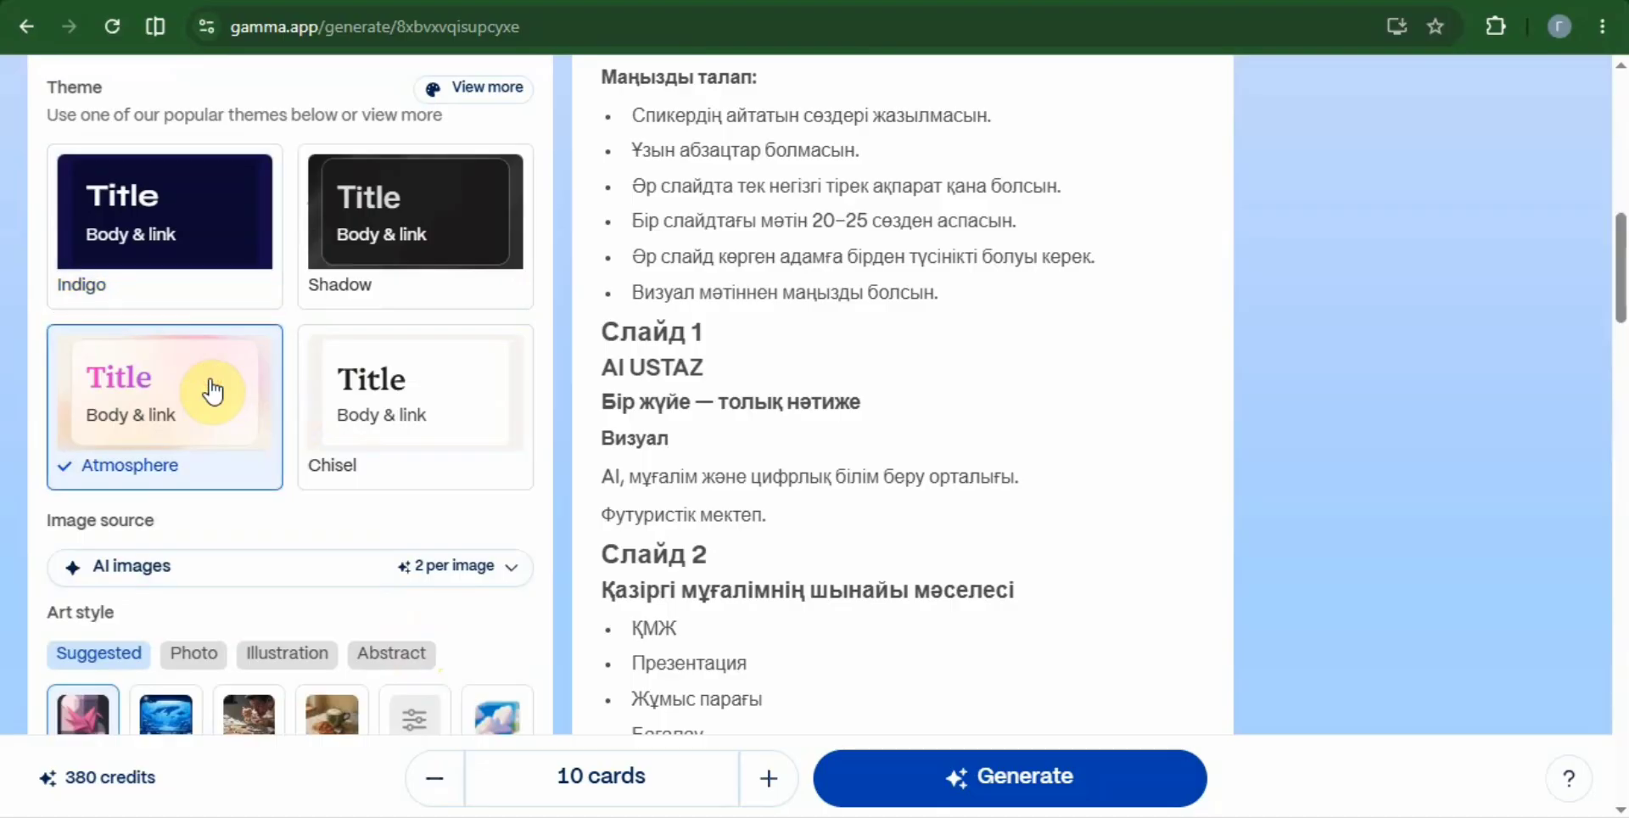
Browse the Realistic, Minimal, Bold and Abstract image styles and save the "Edi…" style as the art style
{"action": "scroll", "coordinate": [313, 553], "scroll_direction": "down", "scroll_amount": 2}
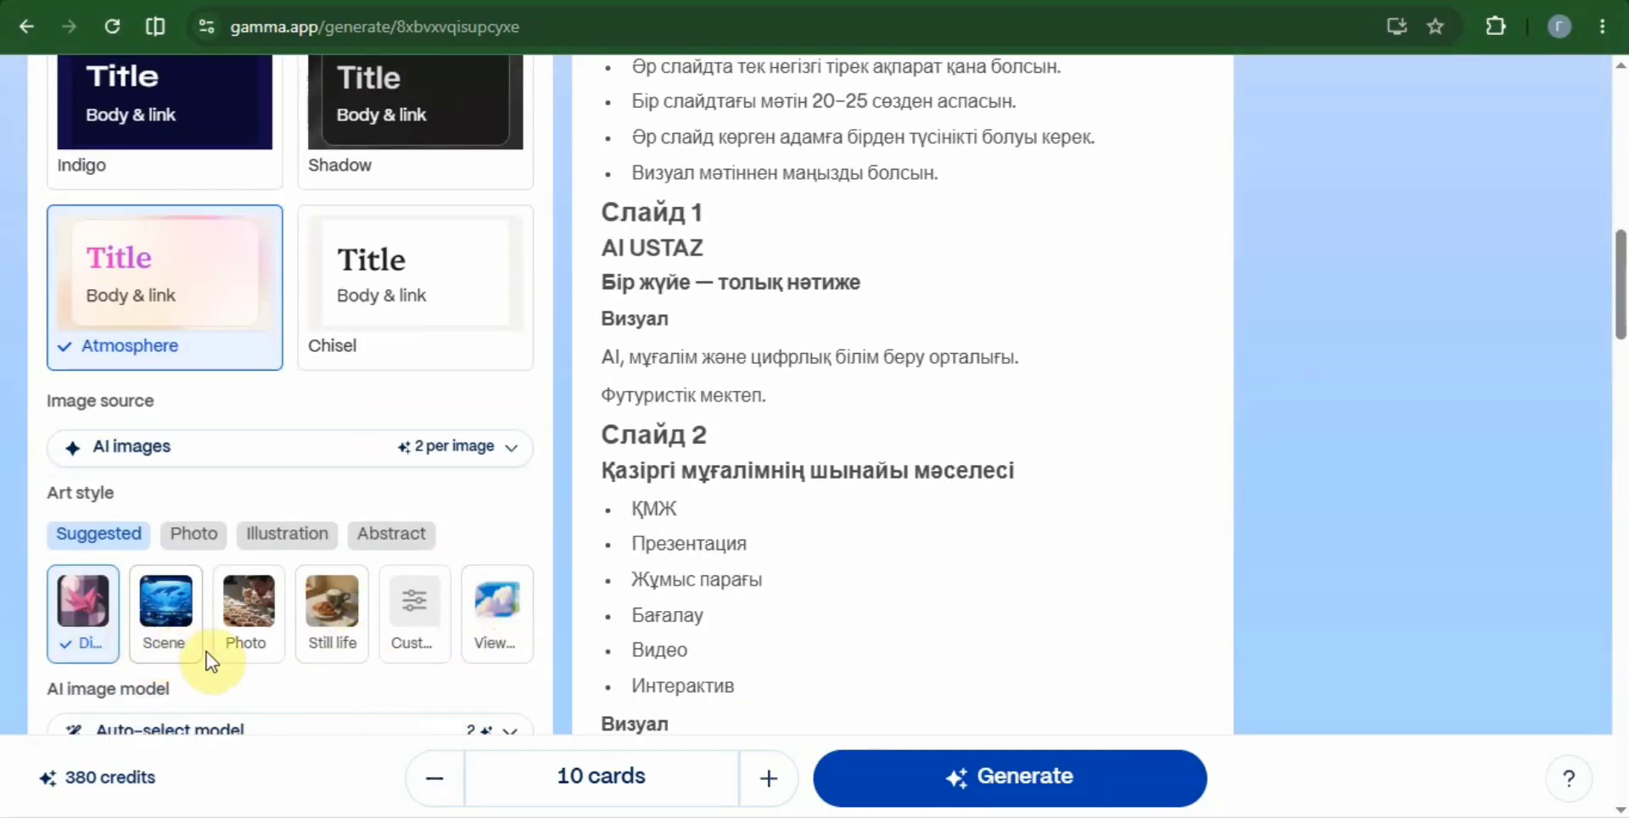
{"action": "scroll", "coordinate": [381, 628], "scroll_direction": "down", "scroll_amount": 2}
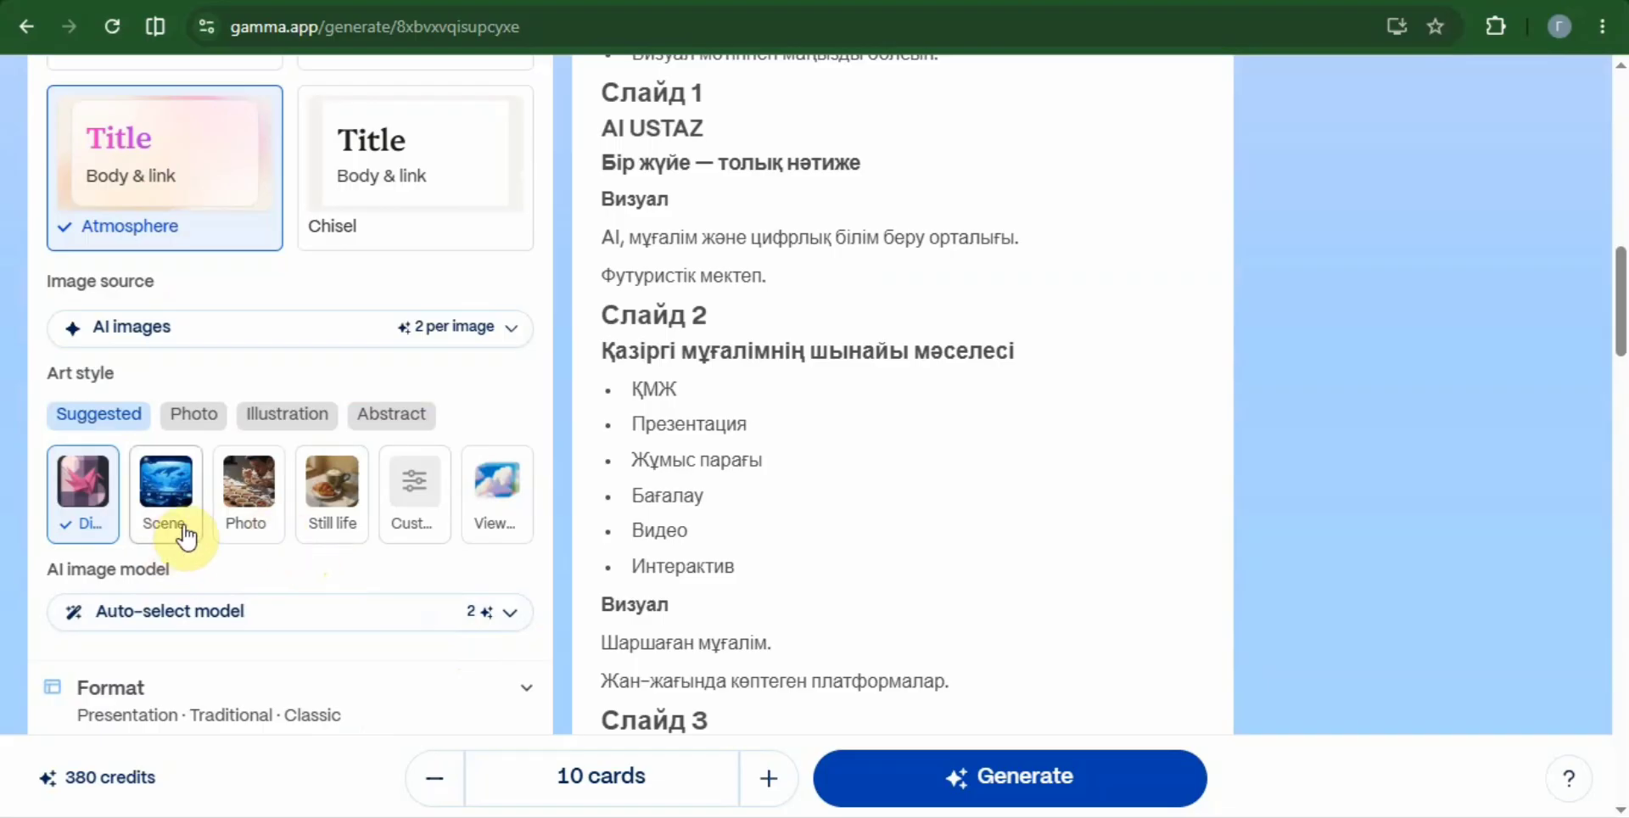
{"action": "left_click", "coordinate": [502, 504]}
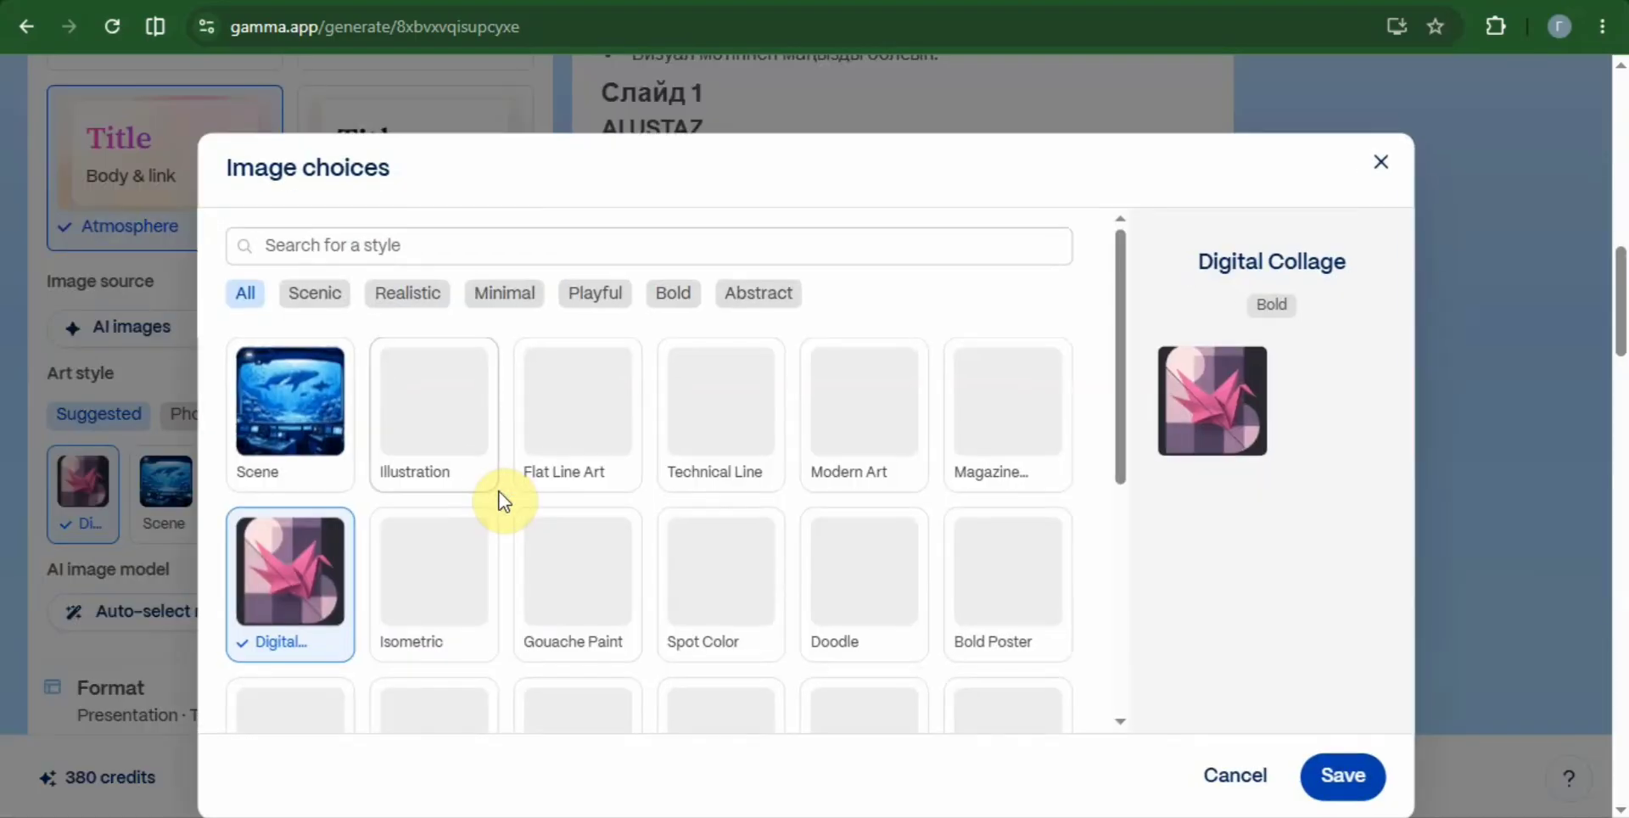
{"action": "left_click", "coordinate": [405, 292]}
{"action": "left_click", "coordinate": [520, 293]}
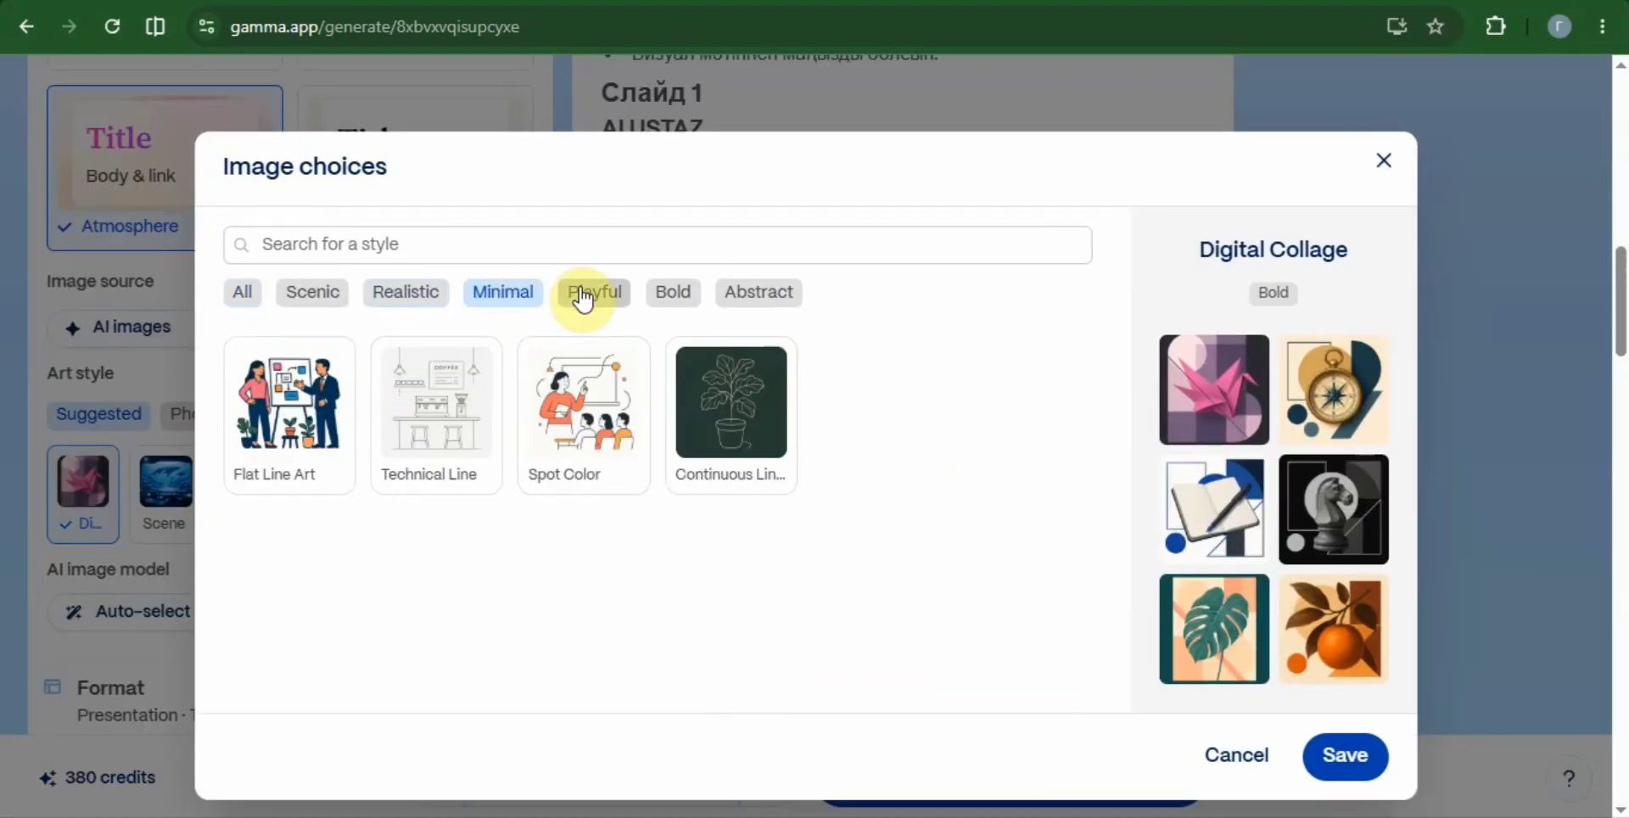
{"action": "left_click", "coordinate": [673, 297]}
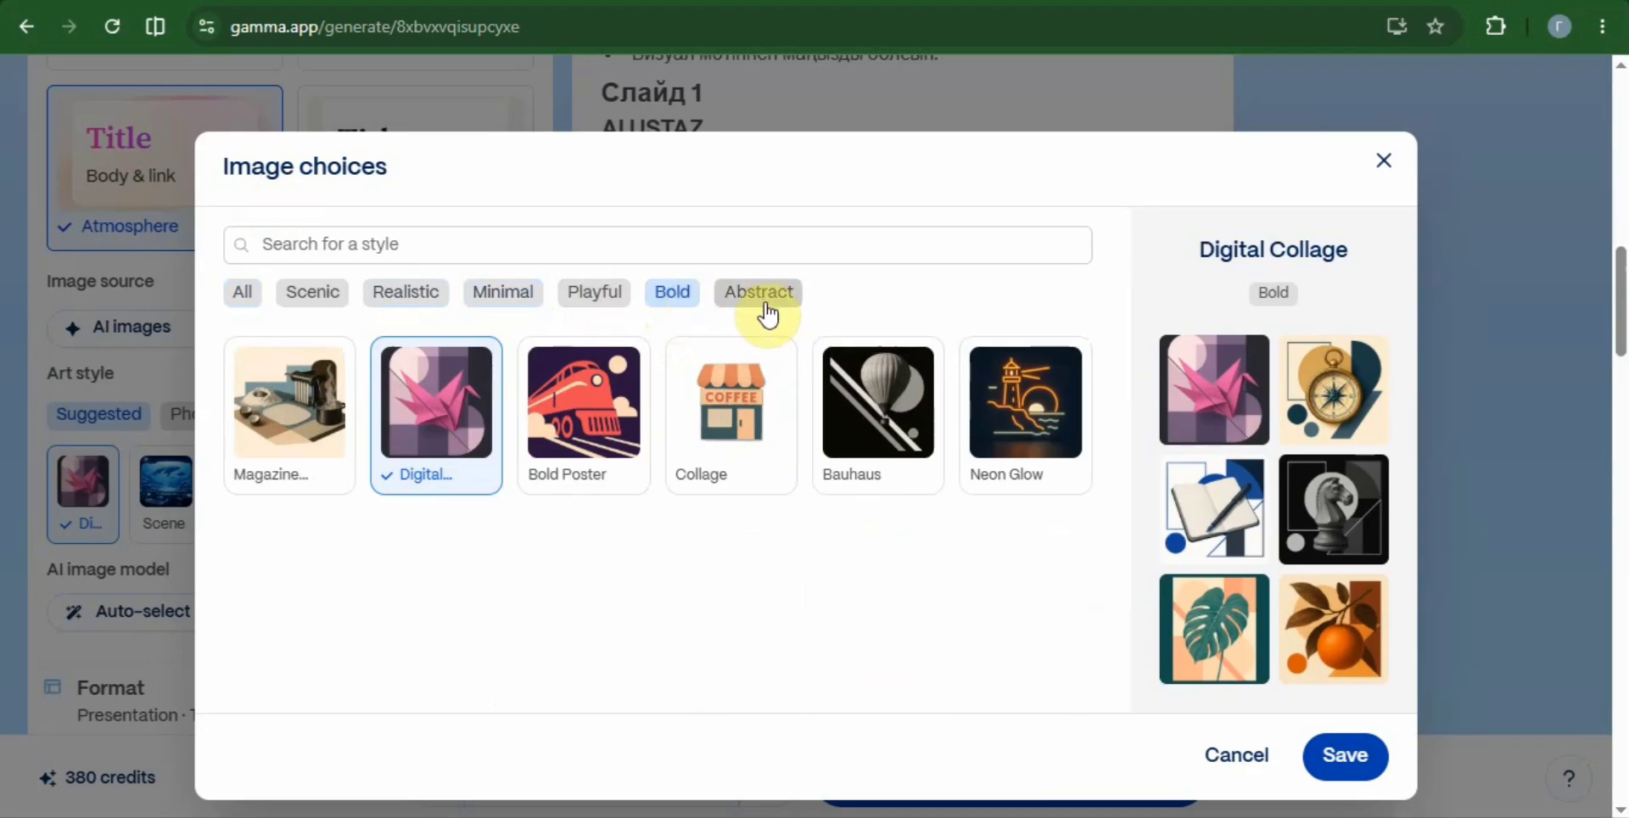
{"action": "left_click", "coordinate": [767, 302]}
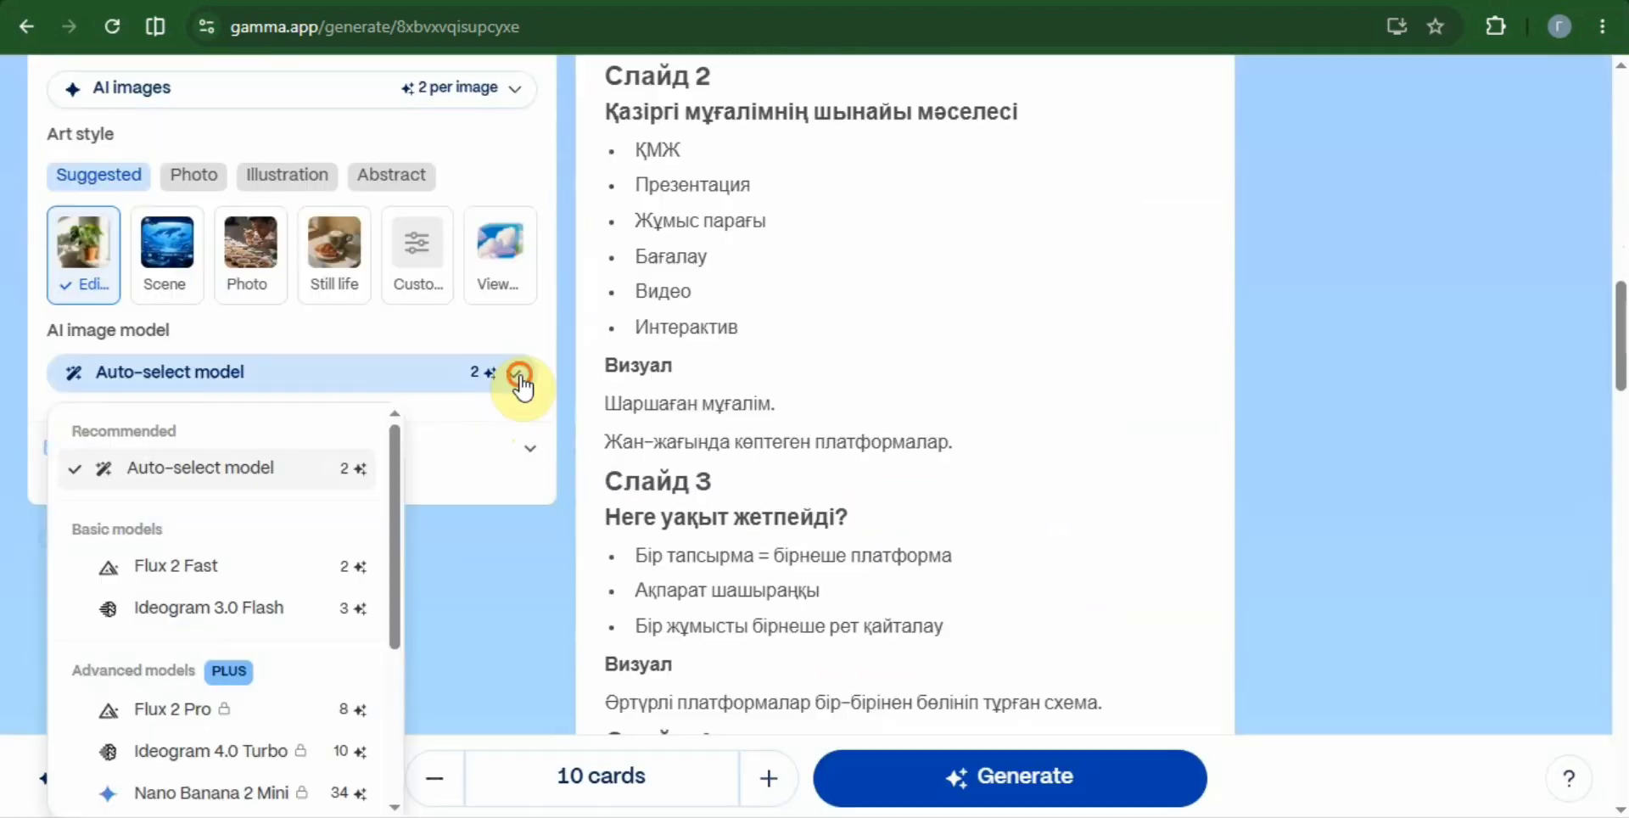
Keep the auto-selected AI image model and generate the 10-card presentation
{"action": "left_click", "coordinate": [520, 376]}
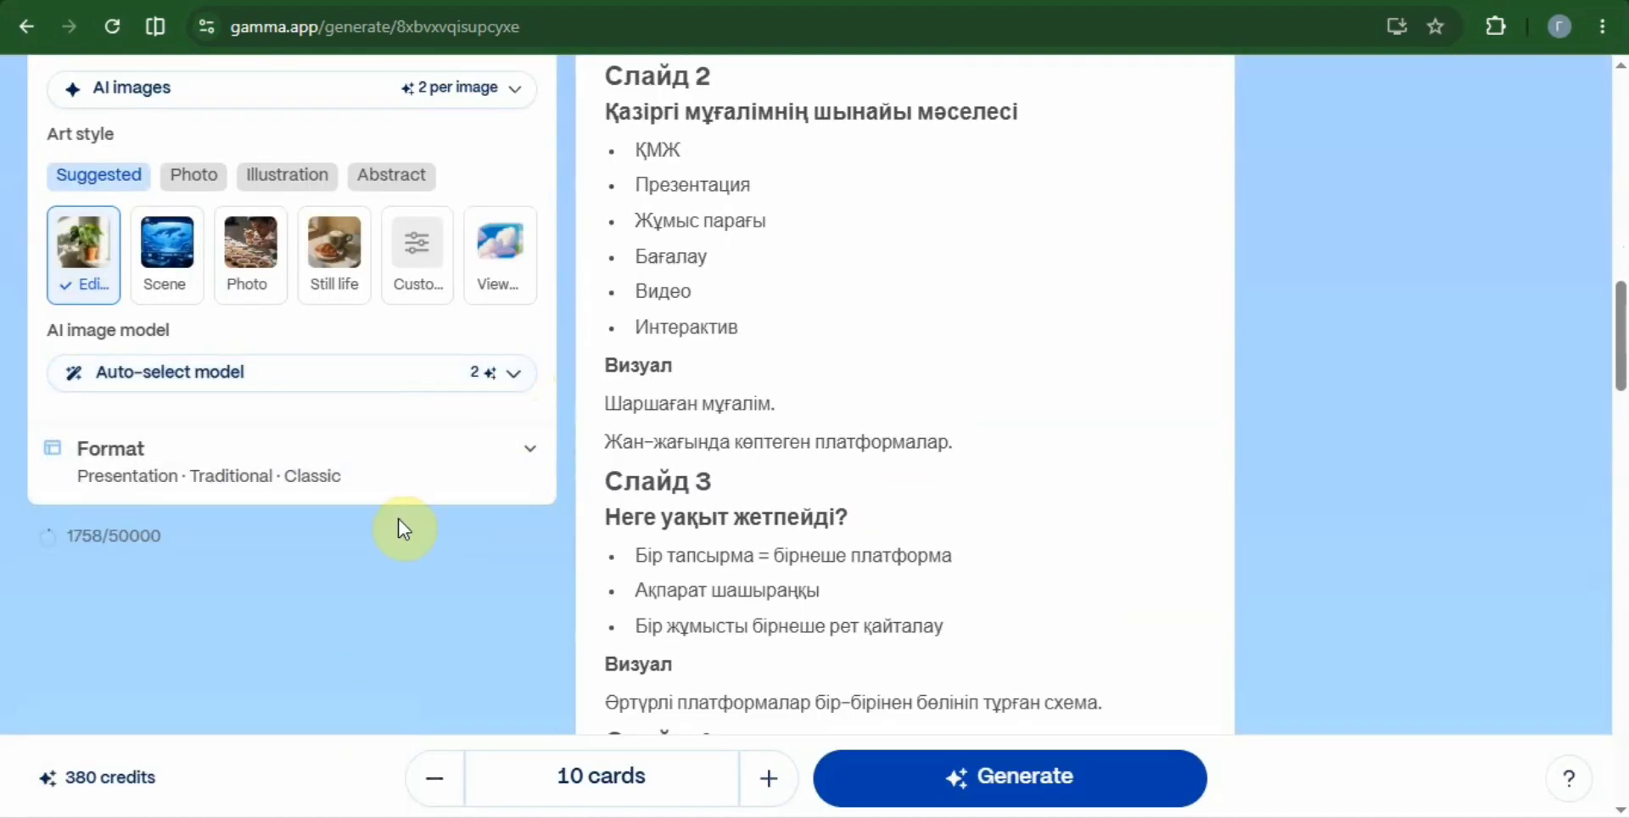
{"action": "scroll", "coordinate": [934, 563], "scroll_direction": "down", "scroll_amount": 4}
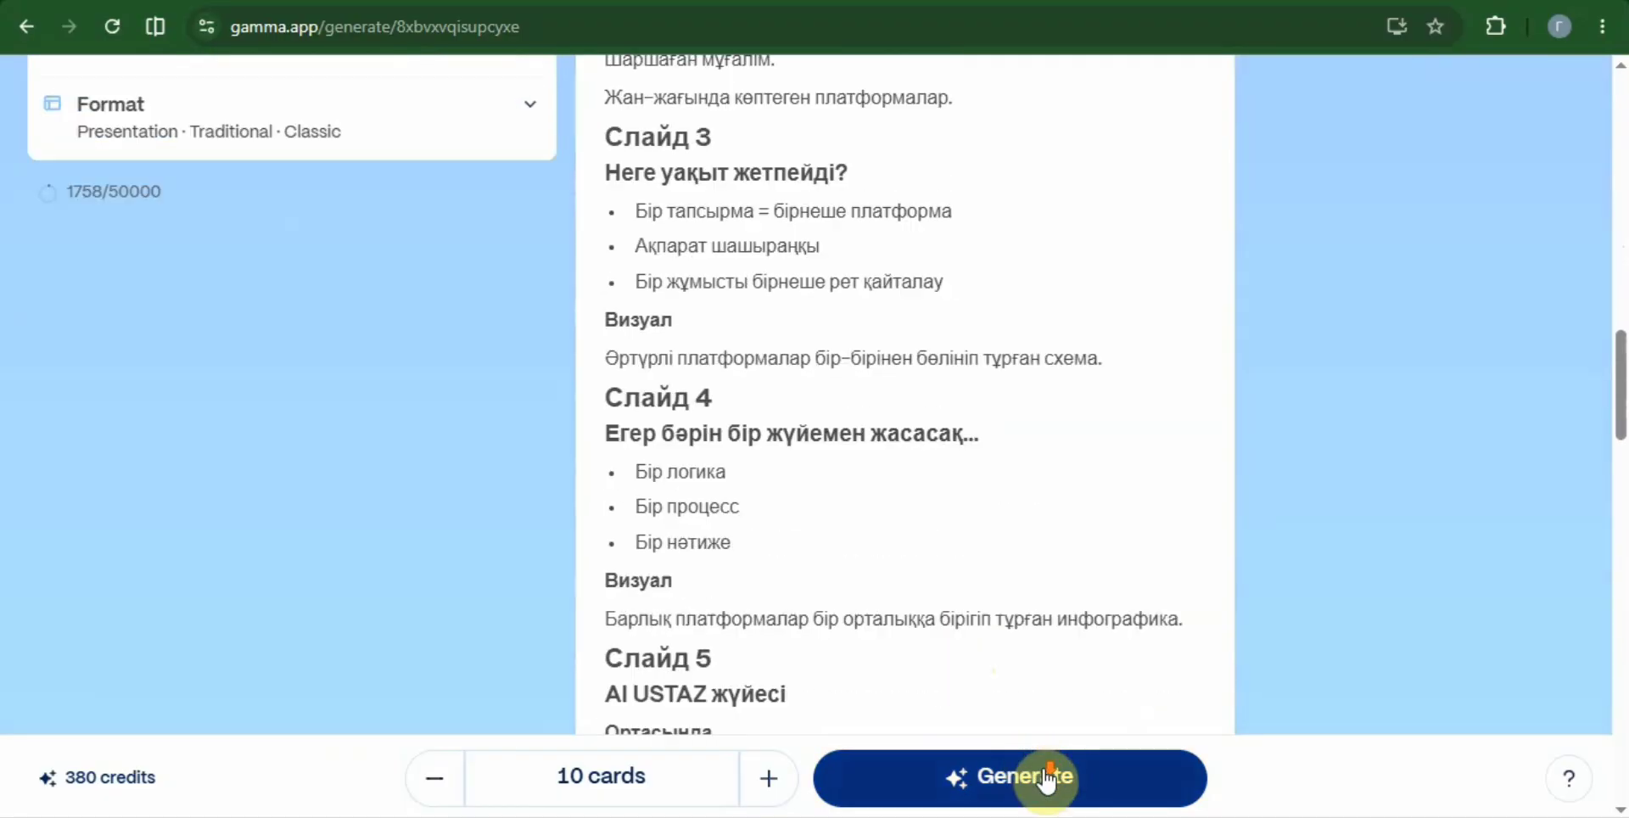
{"action": "left_click", "coordinate": [1027, 784]}
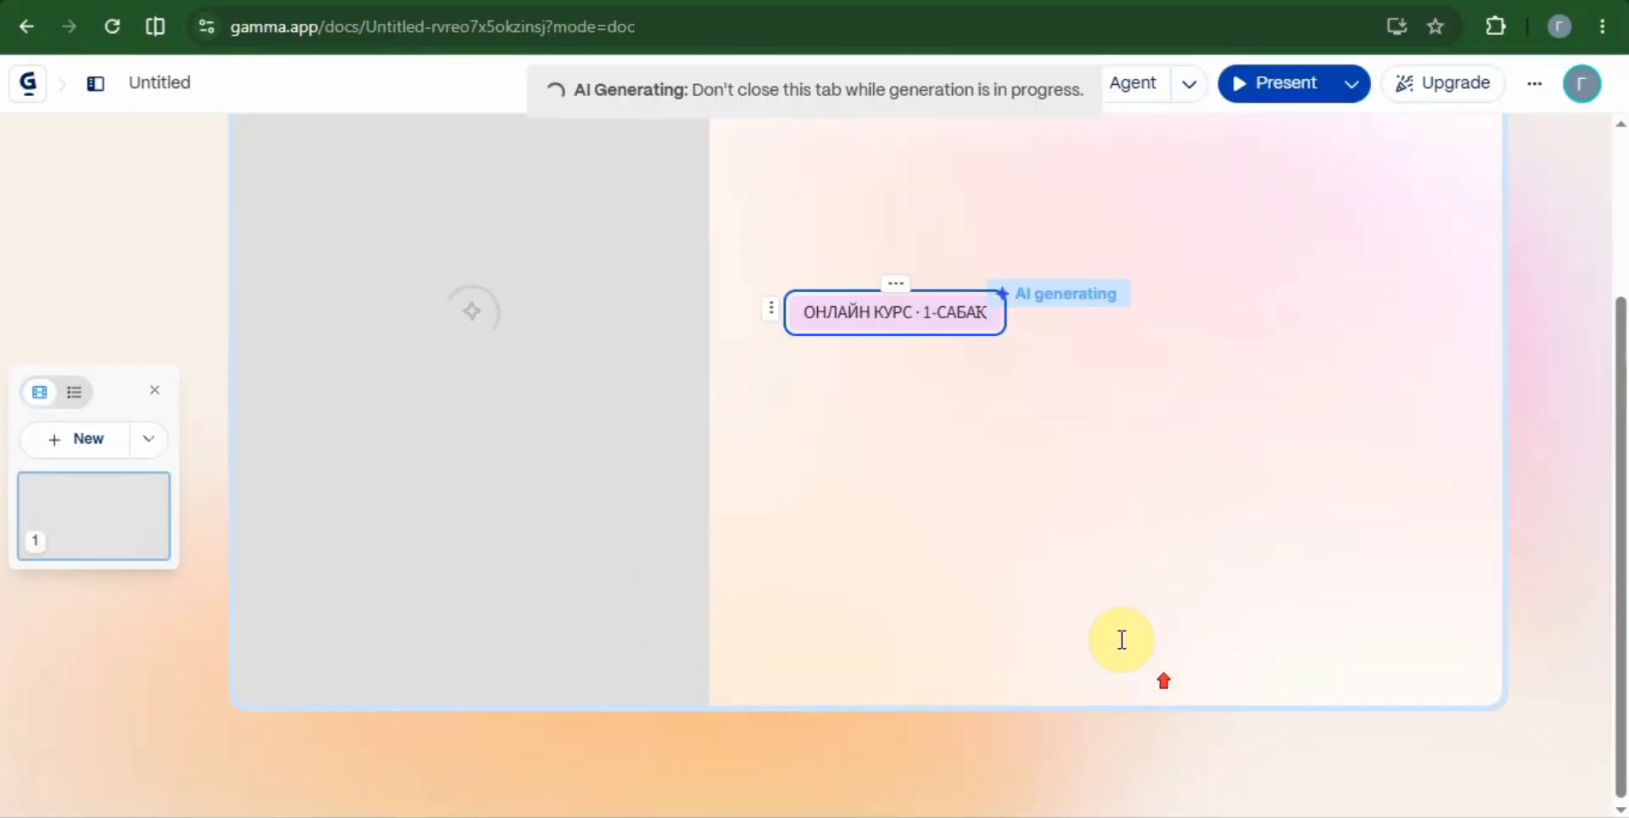
Examine the generated cards from the title card onward, checking their text, layout and images
{"action": "scroll", "coordinate": [1124, 641], "scroll_direction": "up", "scroll_amount": 3}
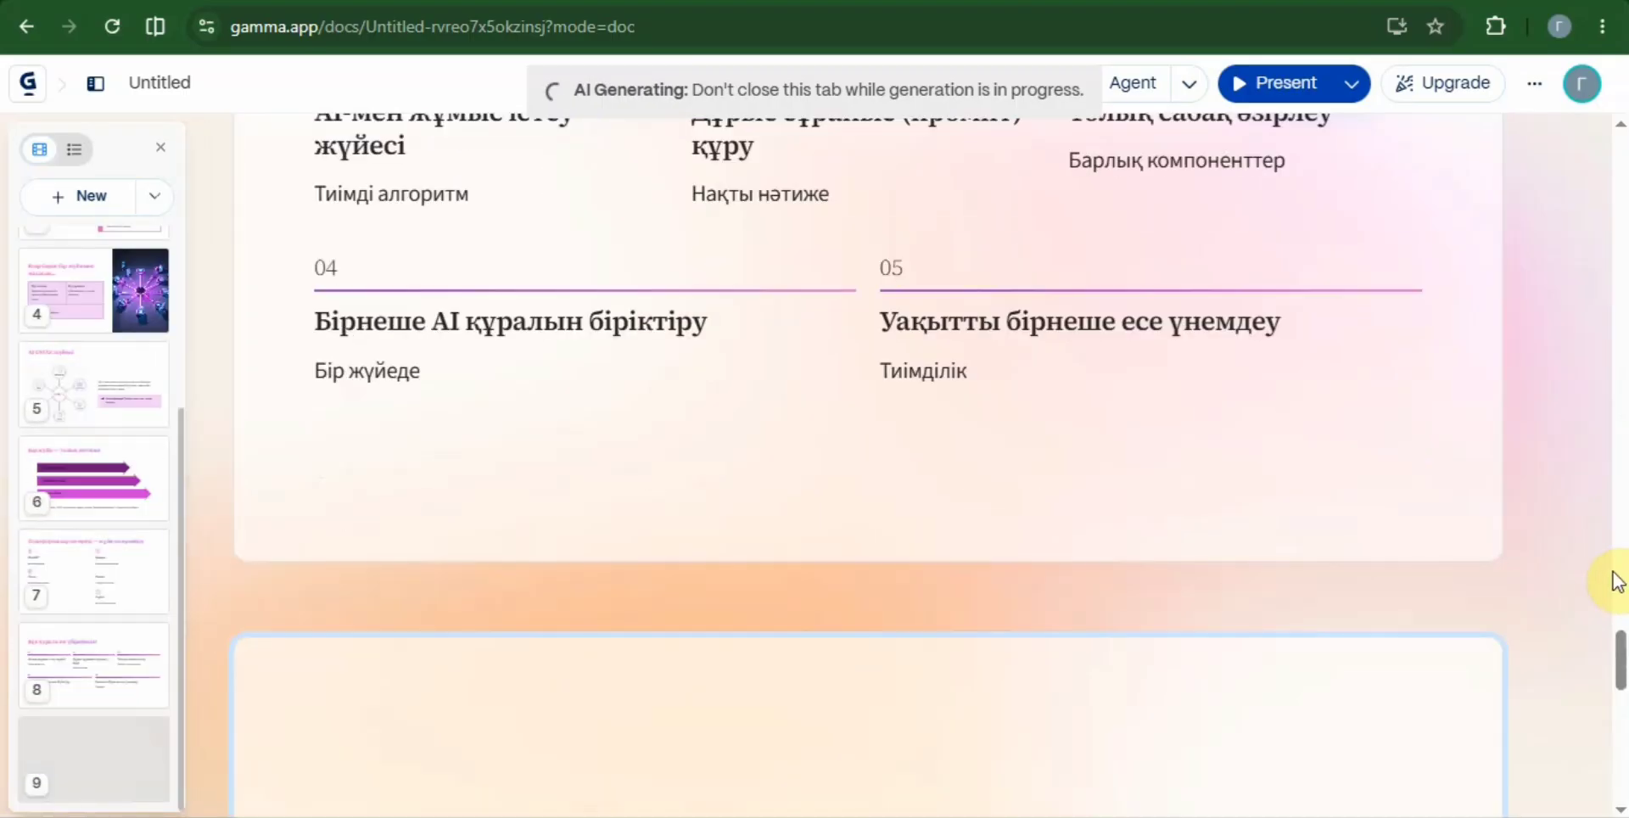
{"action": "left_click_drag", "start_coordinate": [1625, 553], "coordinate": [1622, 15]}
{"action": "left_click", "coordinate": [1418, 371]}
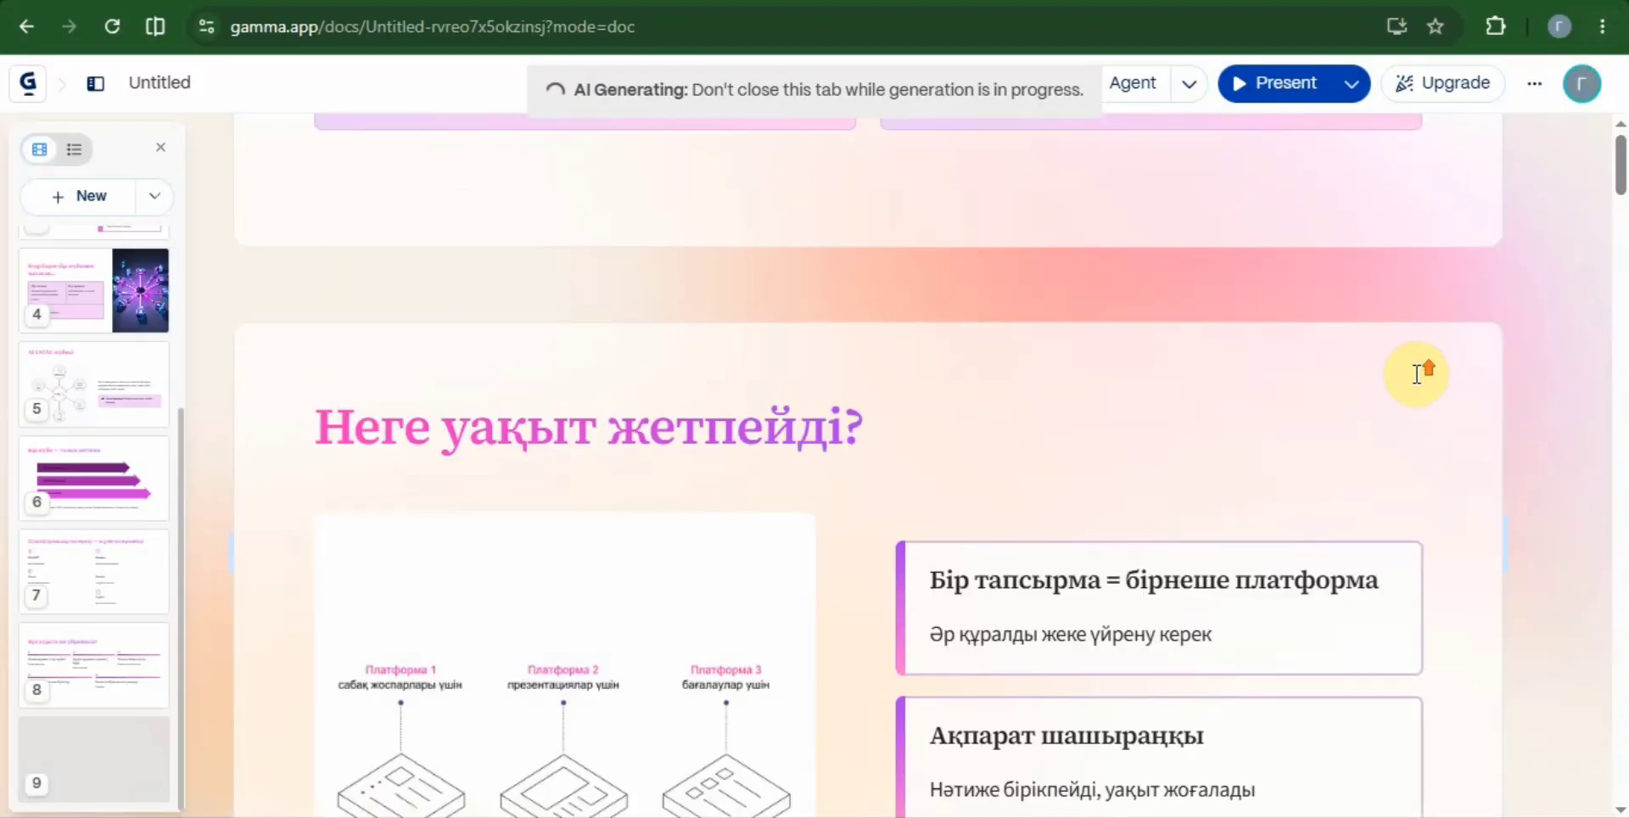
{"action": "scroll", "coordinate": [1516, 356], "scroll_direction": "down", "scroll_amount": 2}
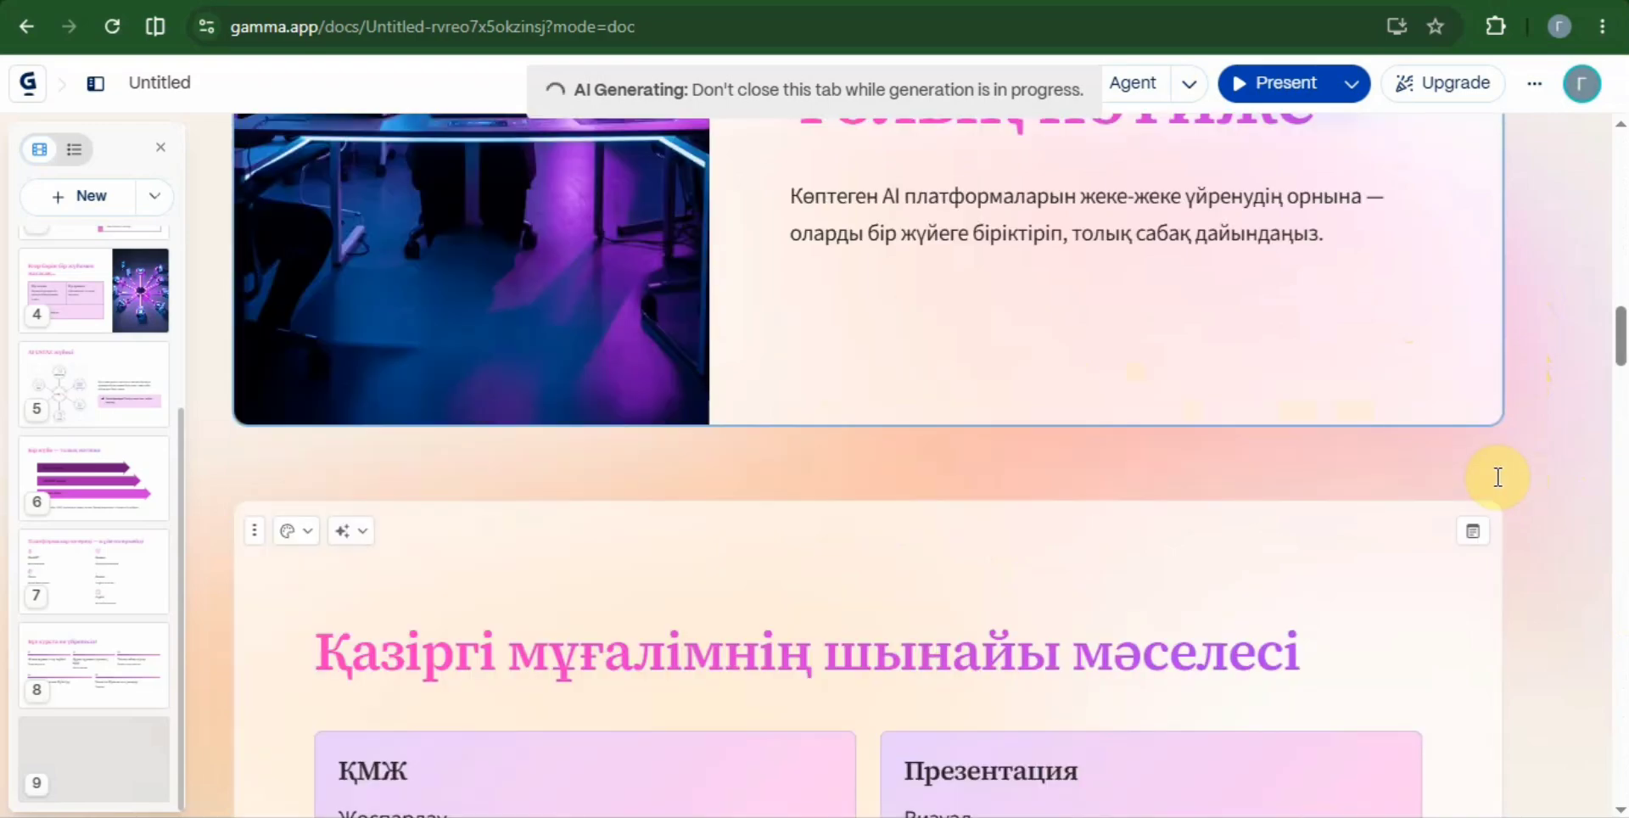
{"action": "scroll", "coordinate": [1502, 475], "scroll_direction": "down", "scroll_amount": 5}
{"action": "scroll", "coordinate": [1493, 458], "scroll_direction": "down", "scroll_amount": 5}
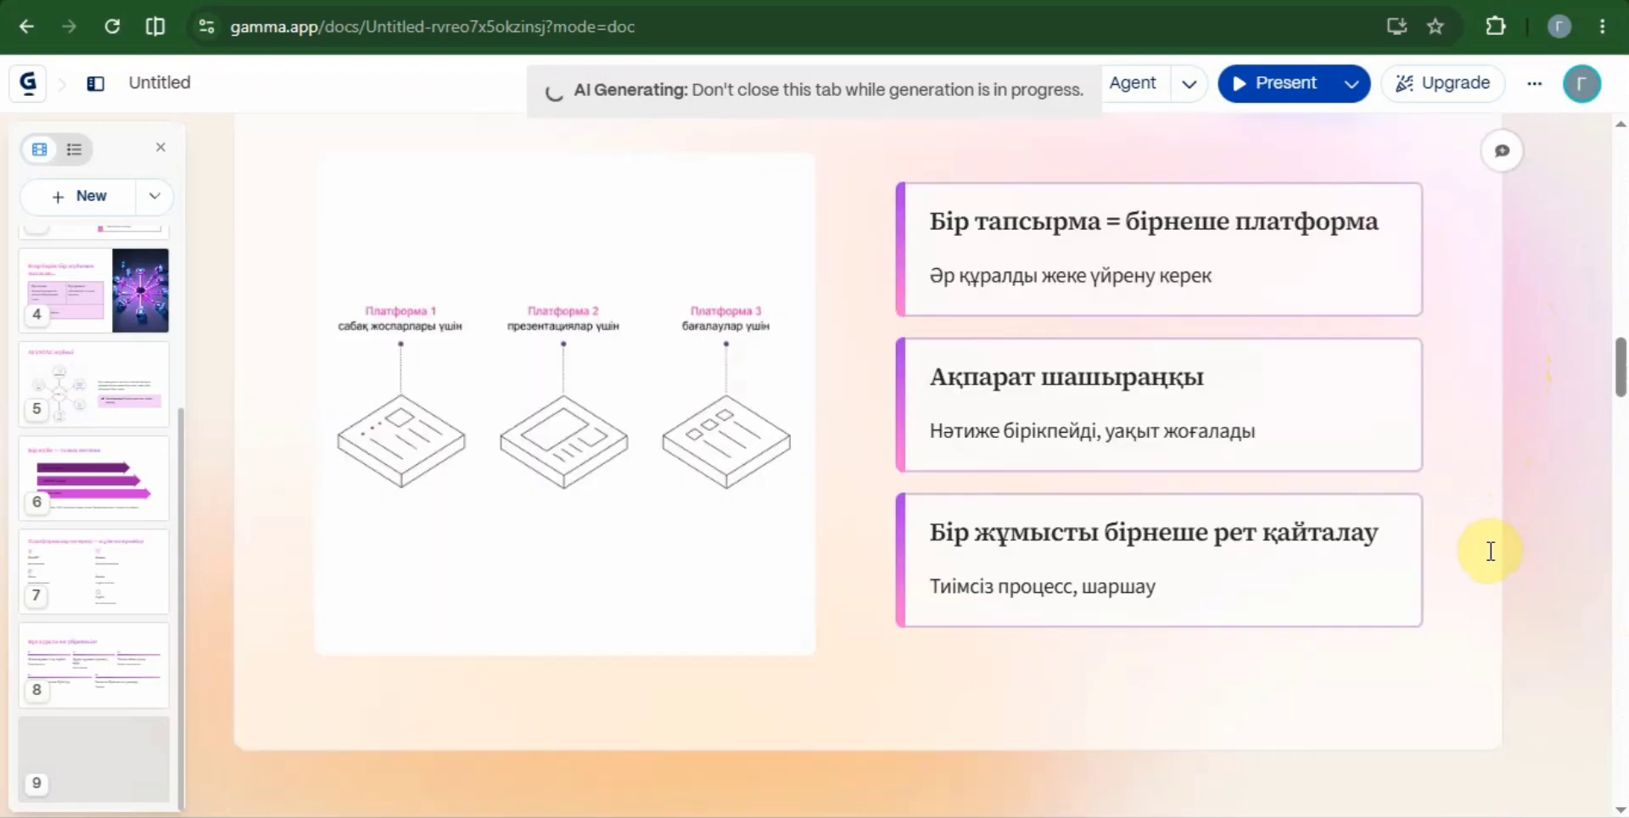
Examine the remaining generated cards, from the time-shortage card through the one headed "Бұл курста не үйренесіз?"
{"action": "scroll", "coordinate": [1493, 561], "scroll_direction": "down", "scroll_amount": 7}
{"action": "scroll", "coordinate": [1493, 558], "scroll_direction": "down", "scroll_amount": 4}
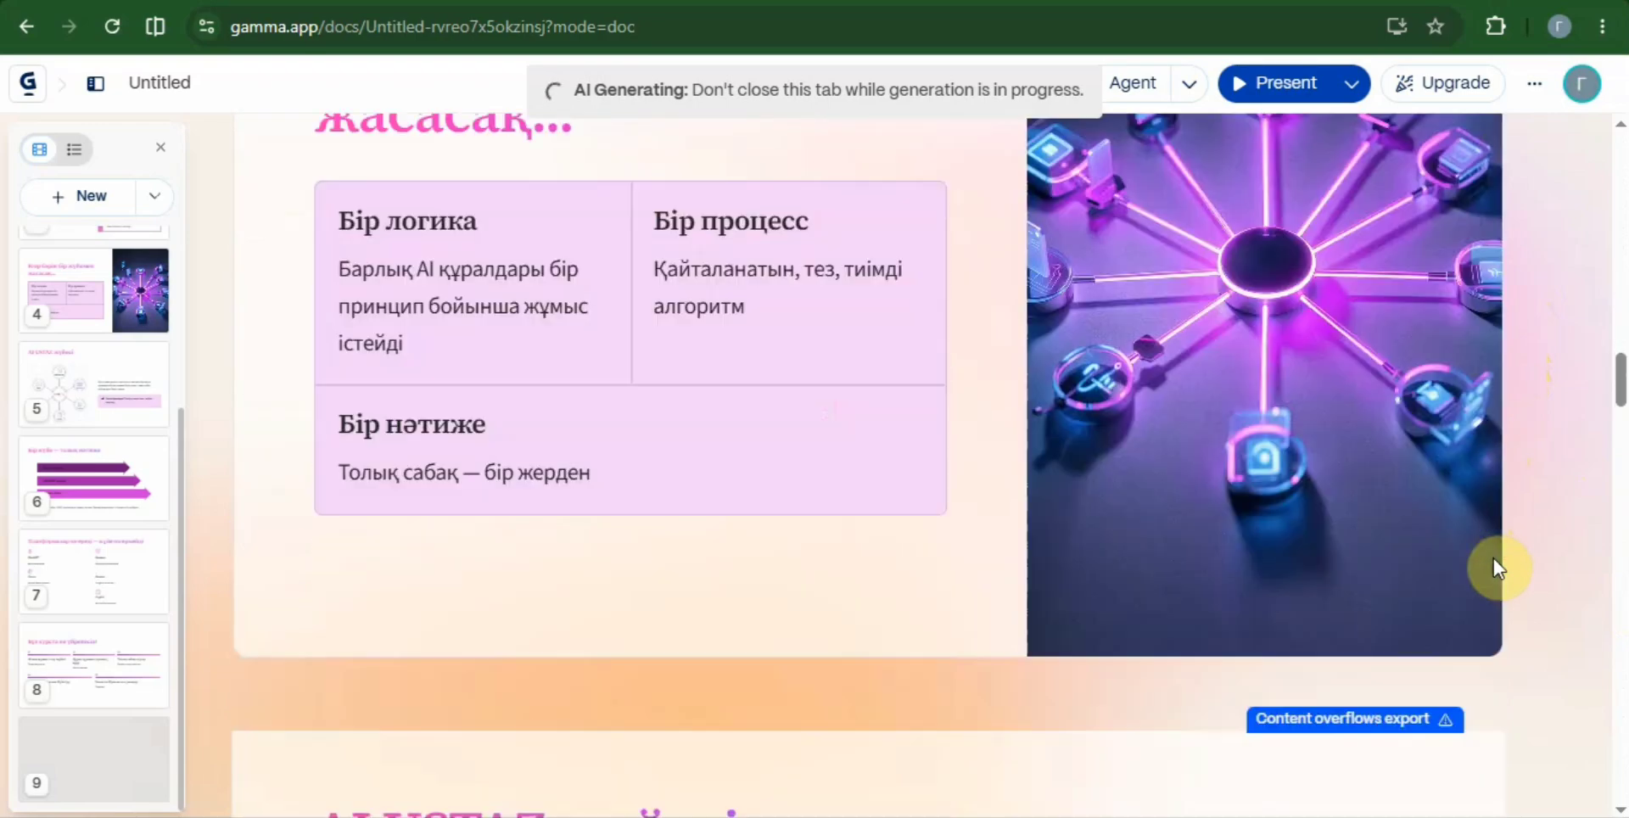
{"action": "scroll", "coordinate": [1494, 556], "scroll_direction": "down", "scroll_amount": 6}
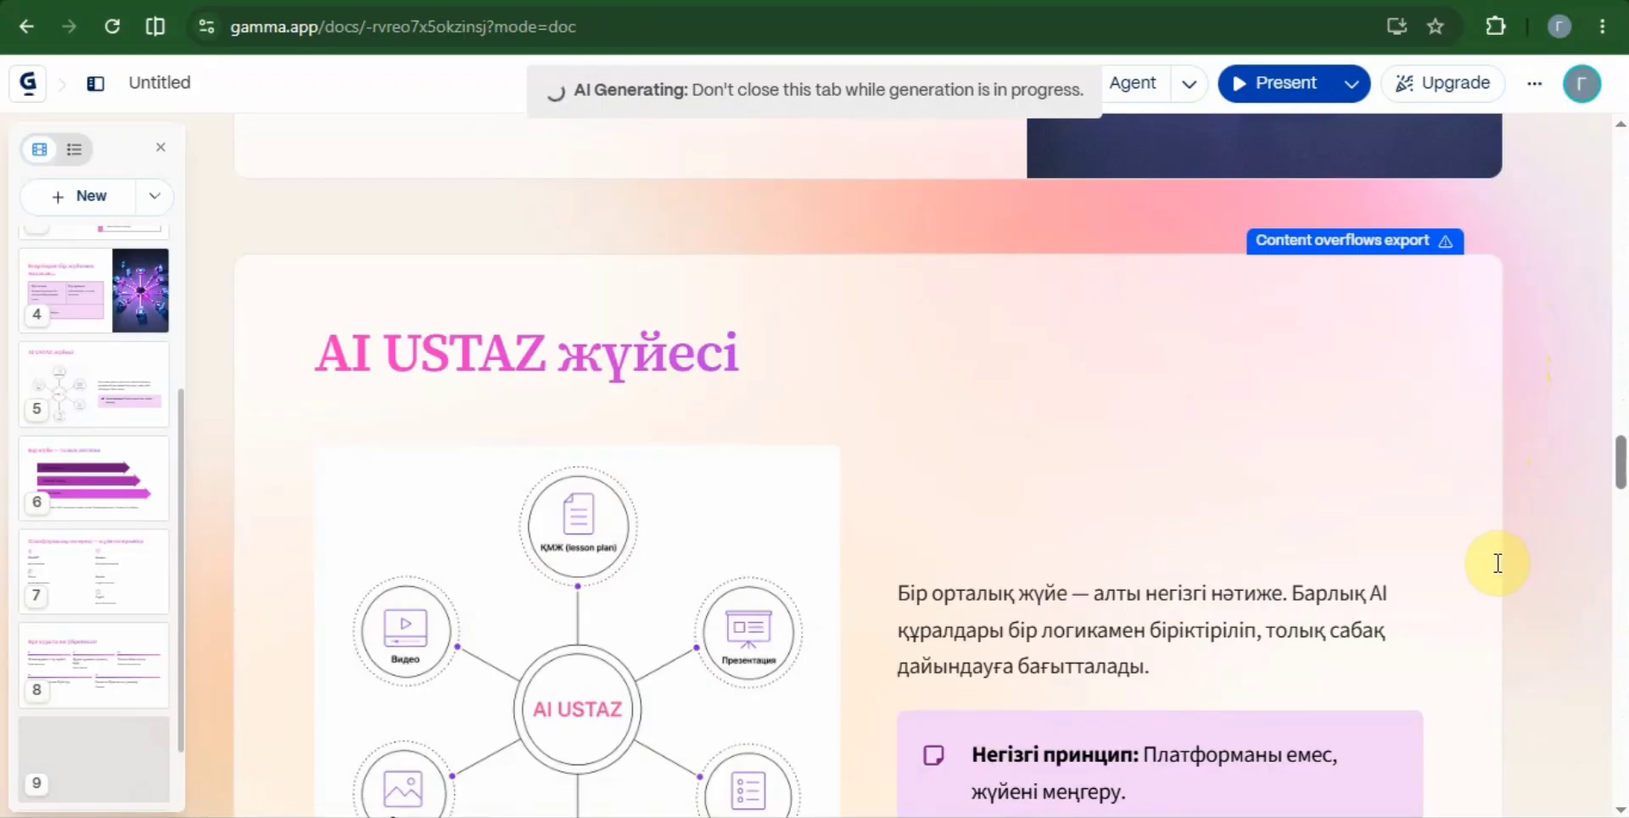
{"action": "scroll", "coordinate": [1494, 560], "scroll_direction": "down", "scroll_amount": 5}
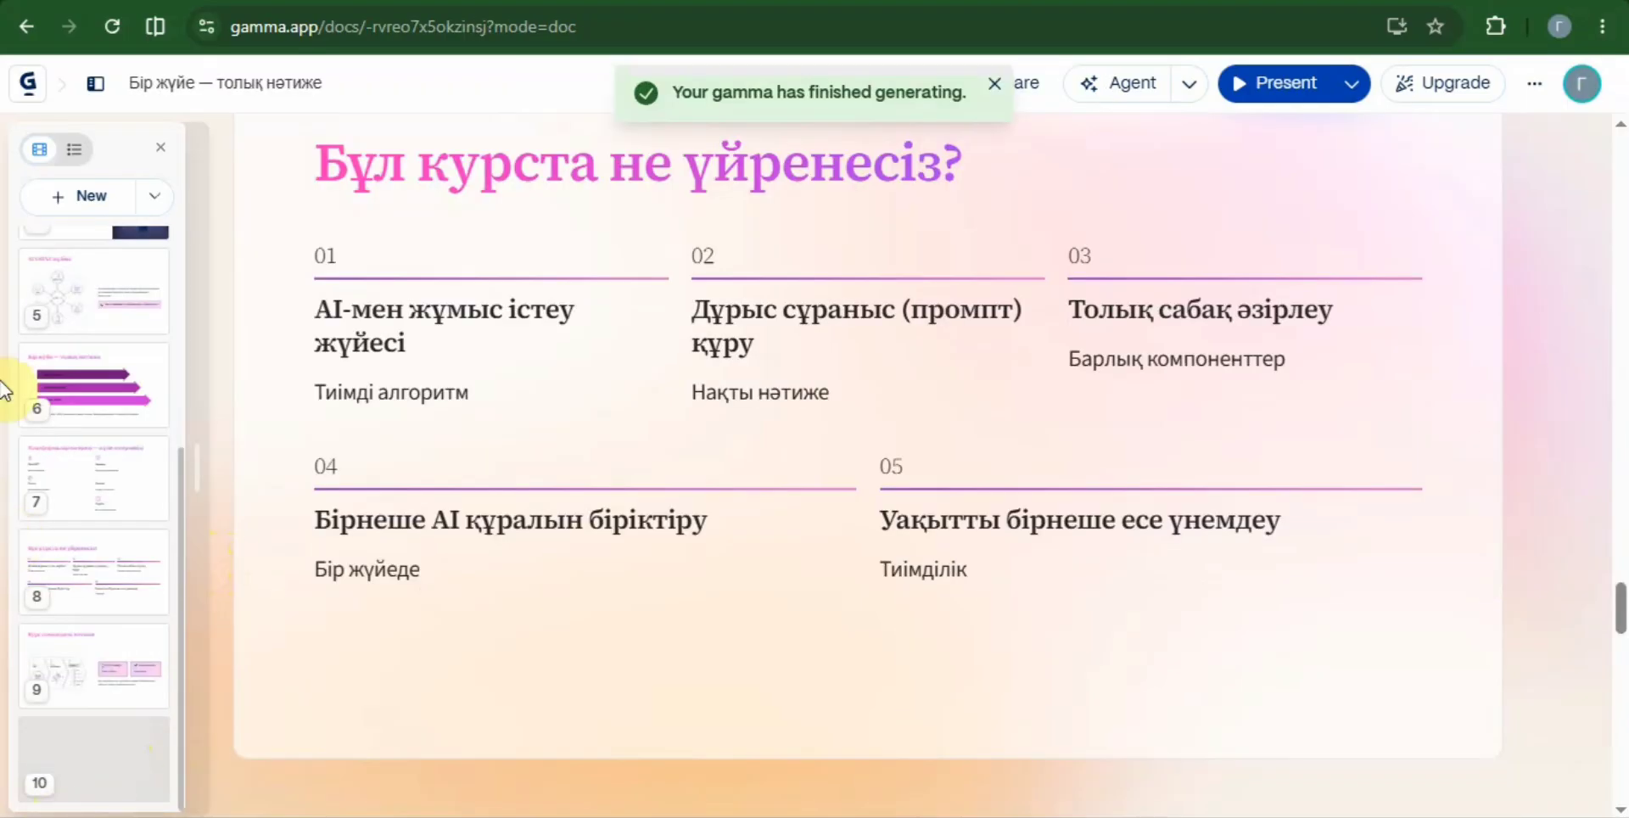
{"action": "scroll", "coordinate": [67, 587], "scroll_direction": "up", "scroll_amount": 3}
Widen the card thumbnail strip and return to the title card
{"action": "left_click_drag", "start_coordinate": [182, 484], "coordinate": [219, 188]}
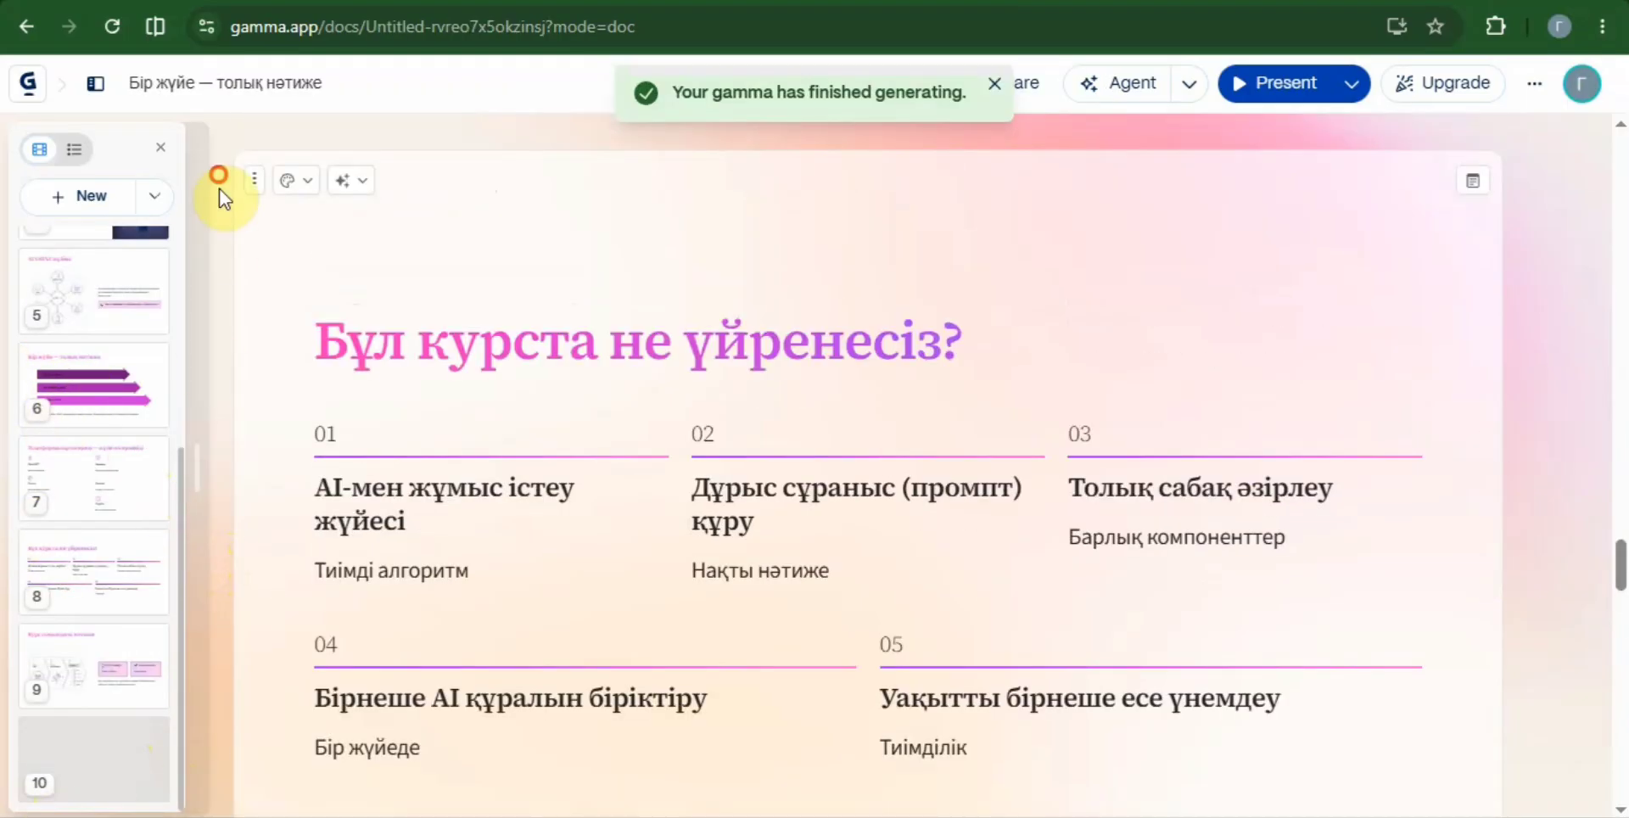
{"action": "left_click_drag", "start_coordinate": [177, 494], "coordinate": [175, 378]}
{"action": "left_click_drag", "start_coordinate": [192, 470], "coordinate": [212, 486]}
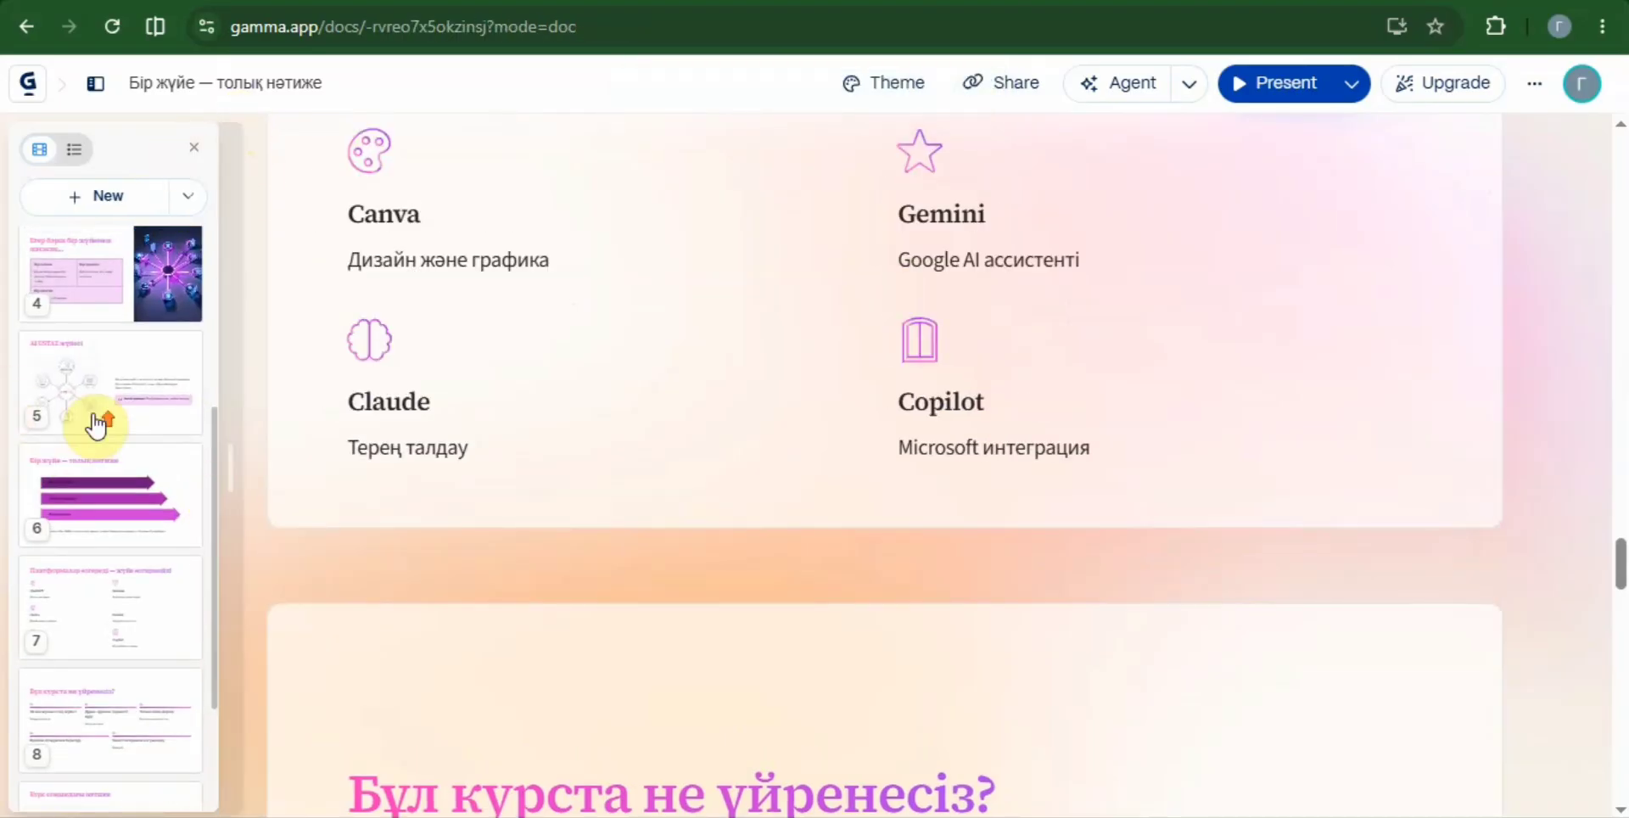
{"action": "scroll", "coordinate": [100, 423], "scroll_direction": "up", "scroll_amount": 5}
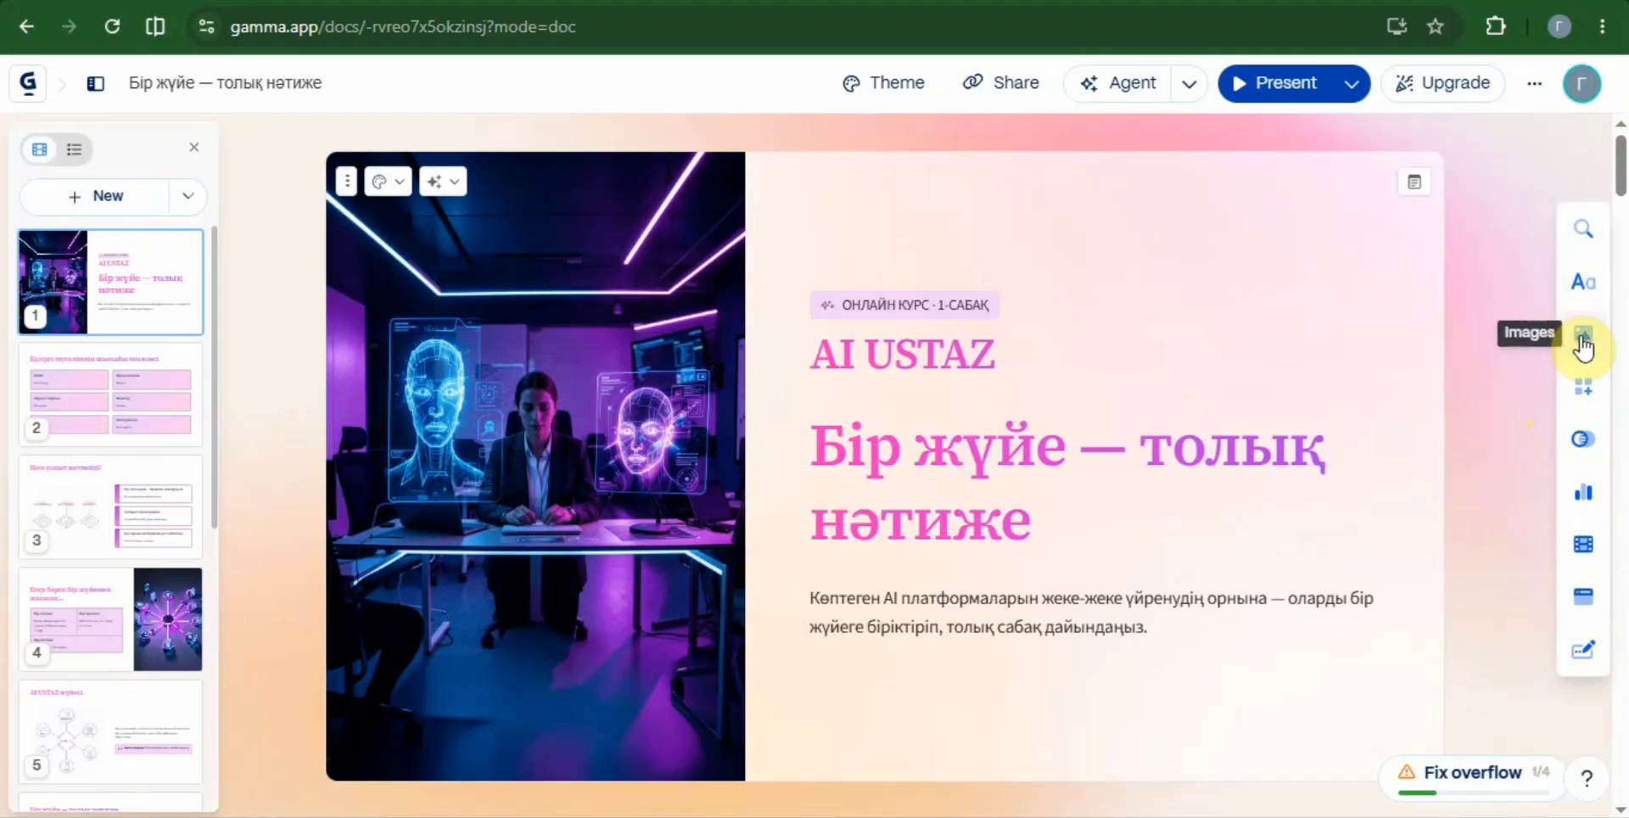
Insert a QR code block on the title card and close its settings without entering a URL
{"action": "left_click", "coordinate": [1583, 343]}
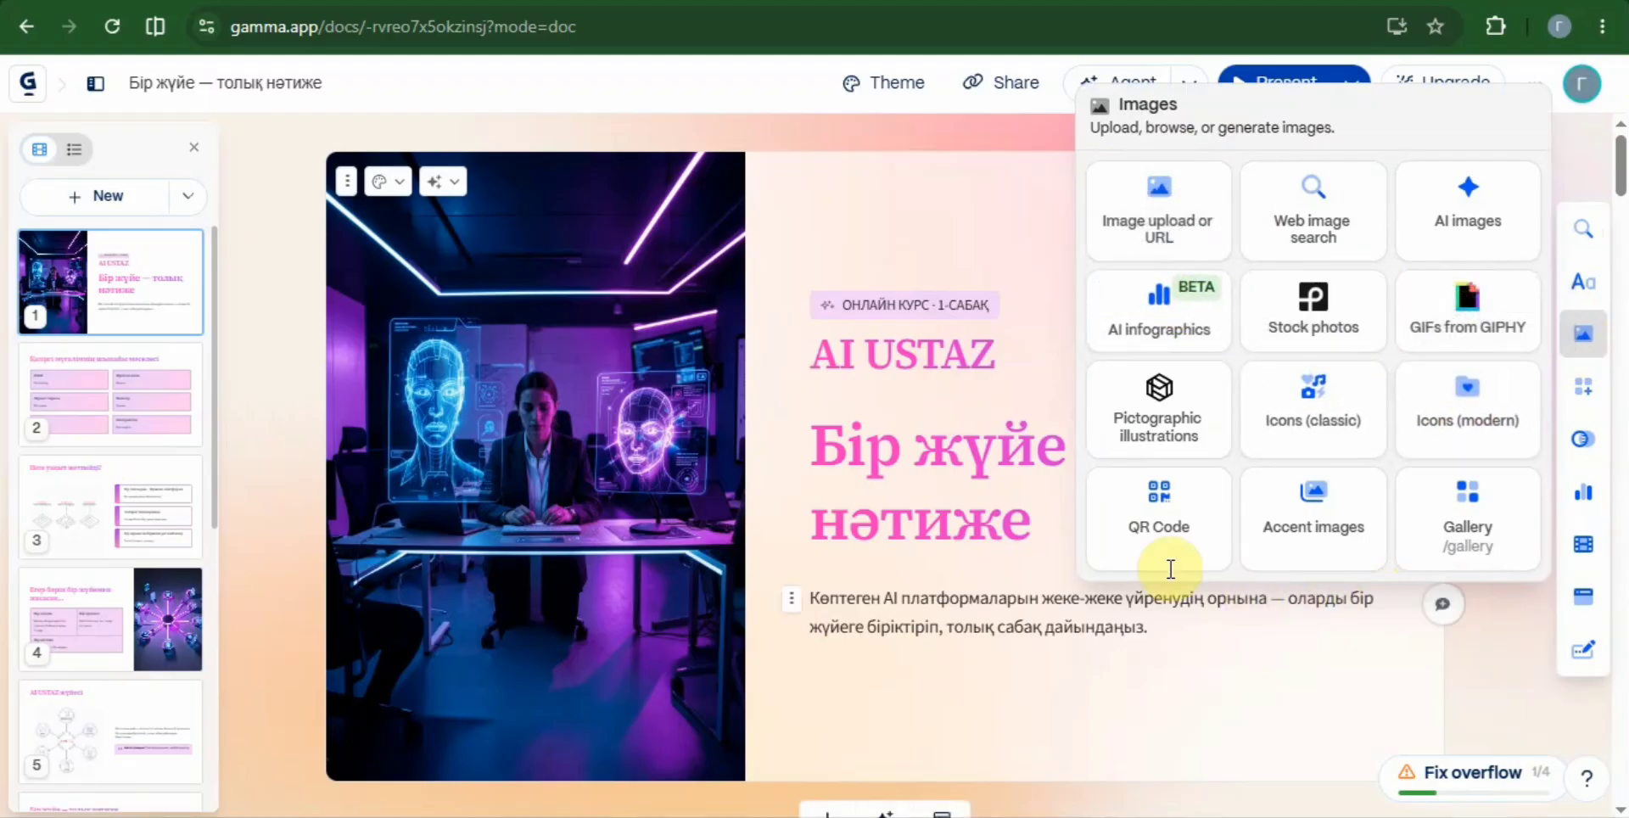
{"action": "left_click", "coordinate": [1168, 517]}
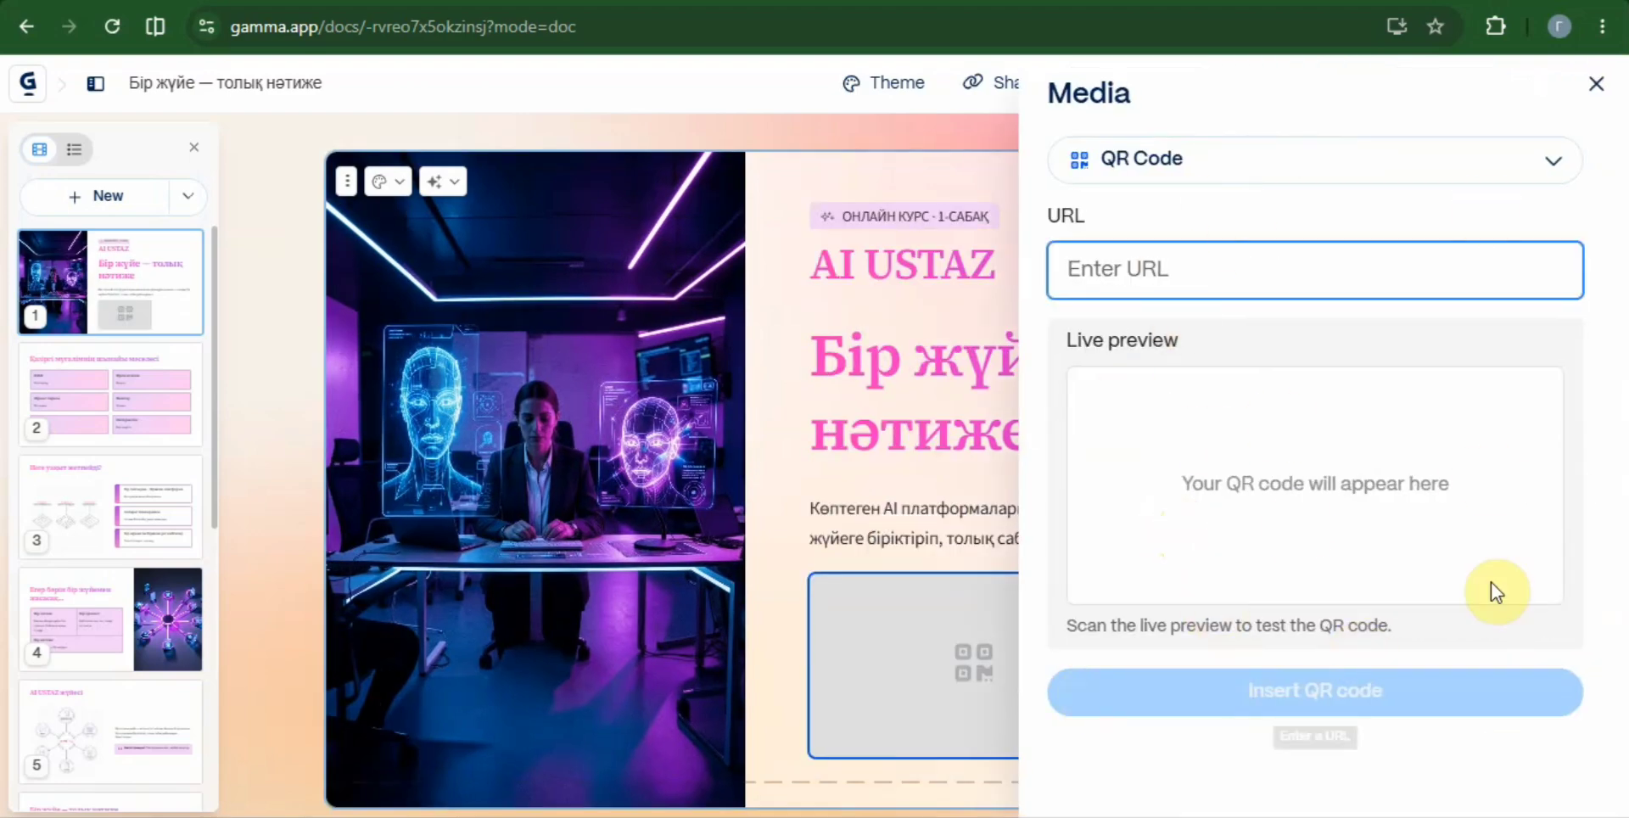
{"action": "left_click", "coordinate": [1596, 89]}
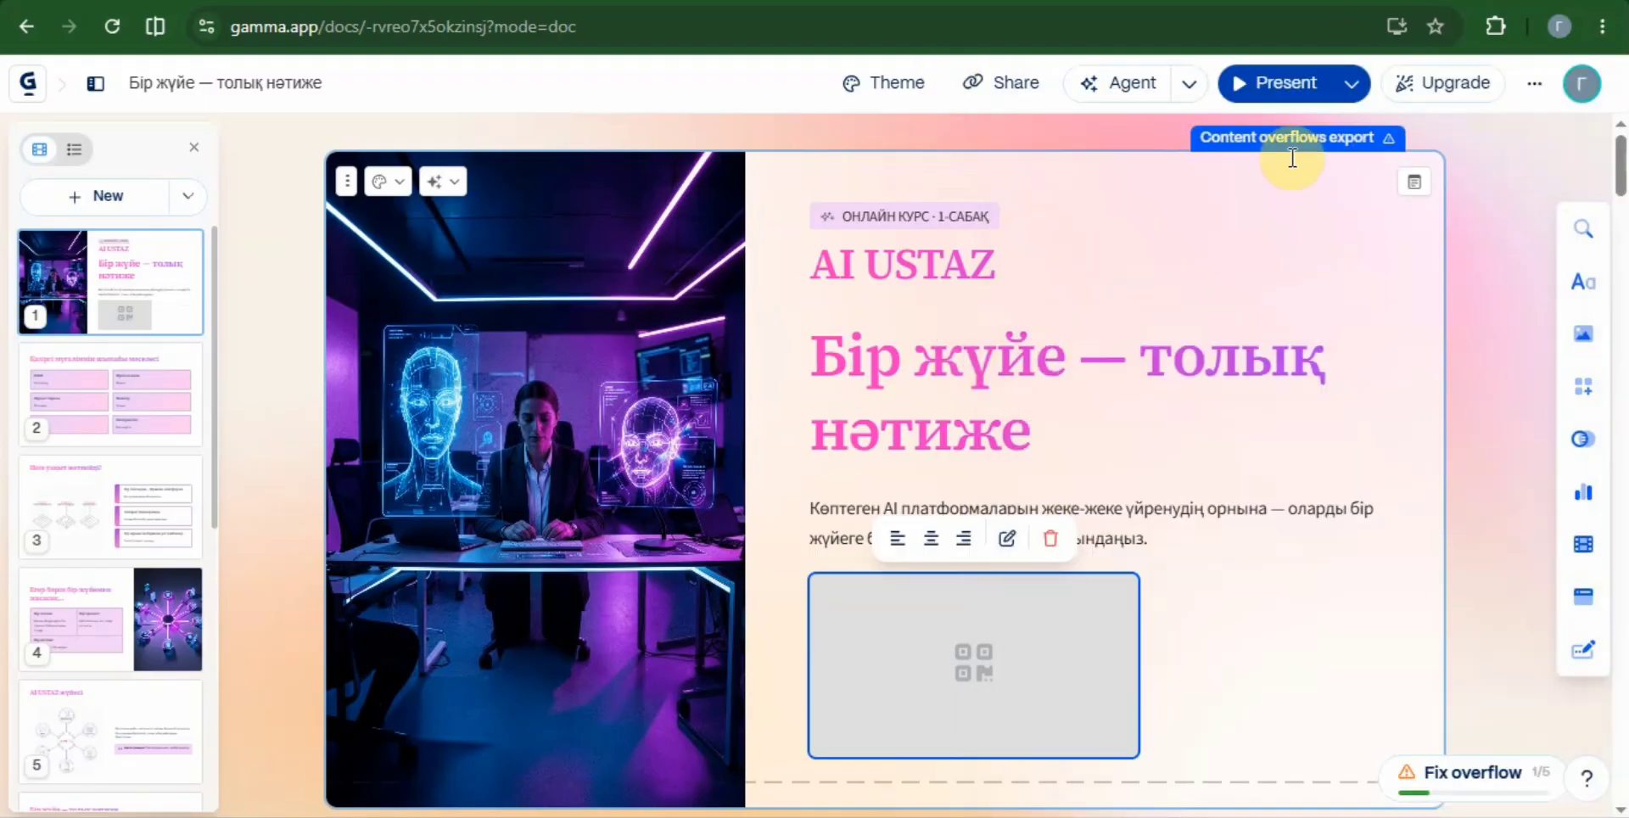
Present the deck full screen and step through the slides from the title card to "AI USTAZ жүйесі"
{"action": "left_click", "coordinate": [1288, 95]}
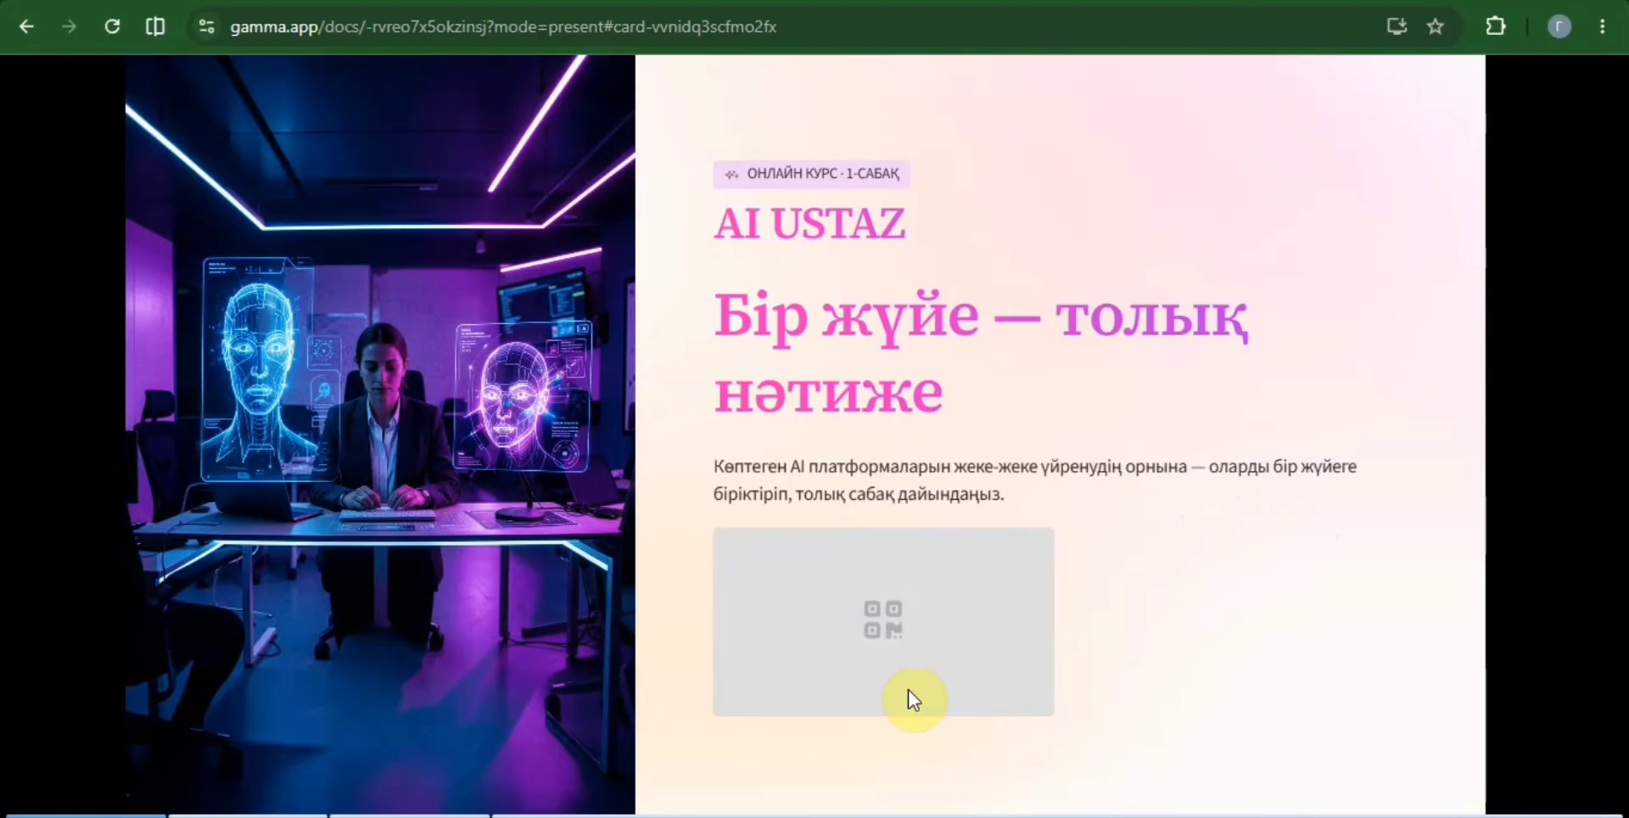
{"action": "left_click", "coordinate": [885, 619]}
{"action": "scroll", "coordinate": [1443, 536], "scroll_direction": "down", "scroll_amount": 1}
{"action": "scroll", "coordinate": [1409, 558], "scroll_direction": "down", "scroll_amount": 1}
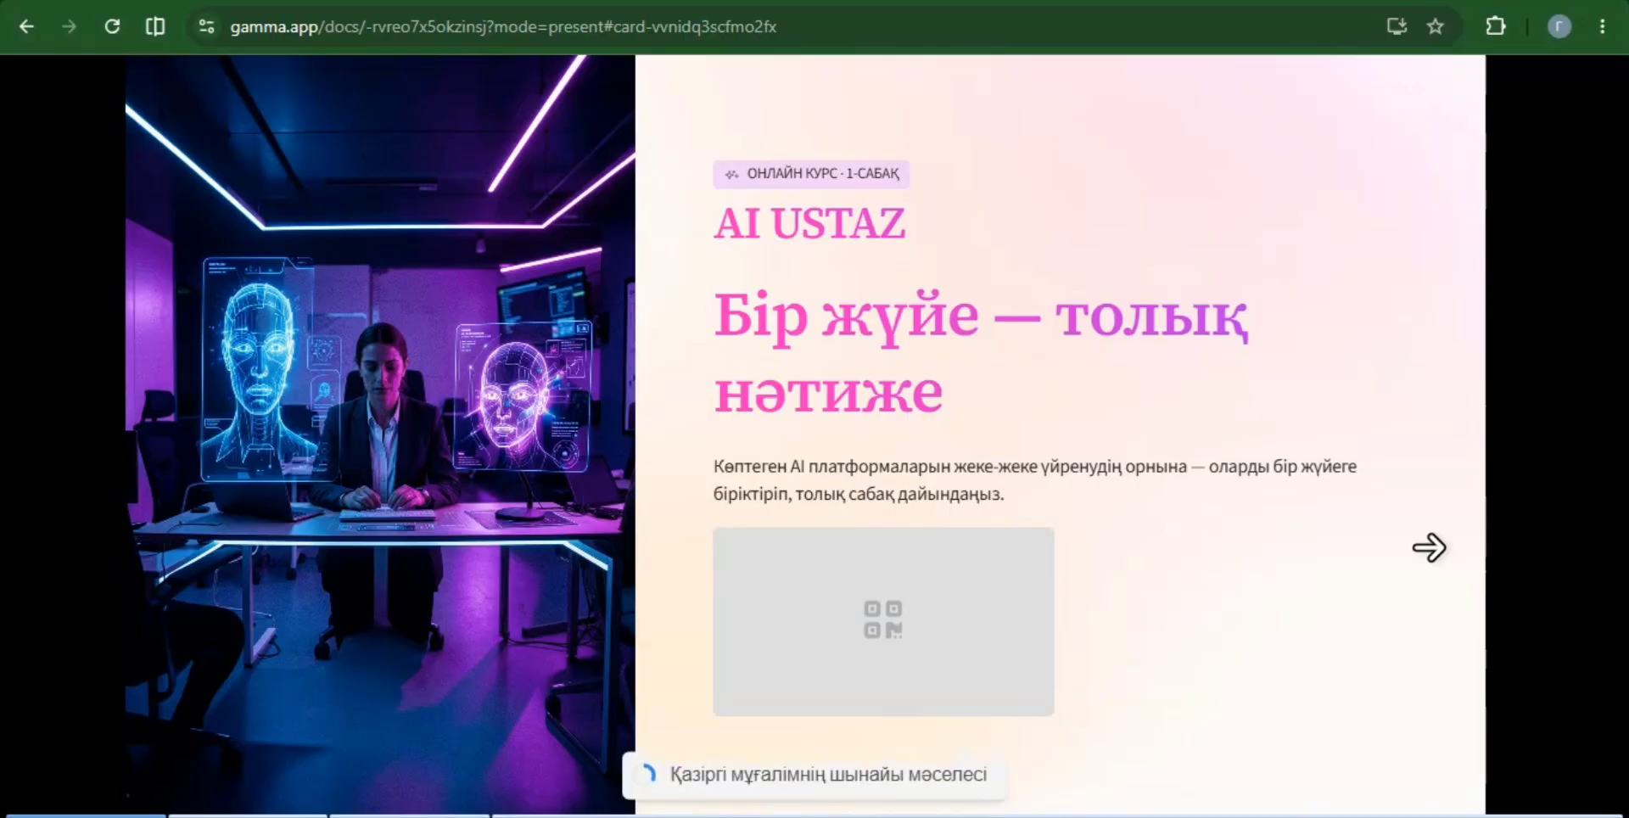
{"action": "left_click", "coordinate": [1463, 526]}
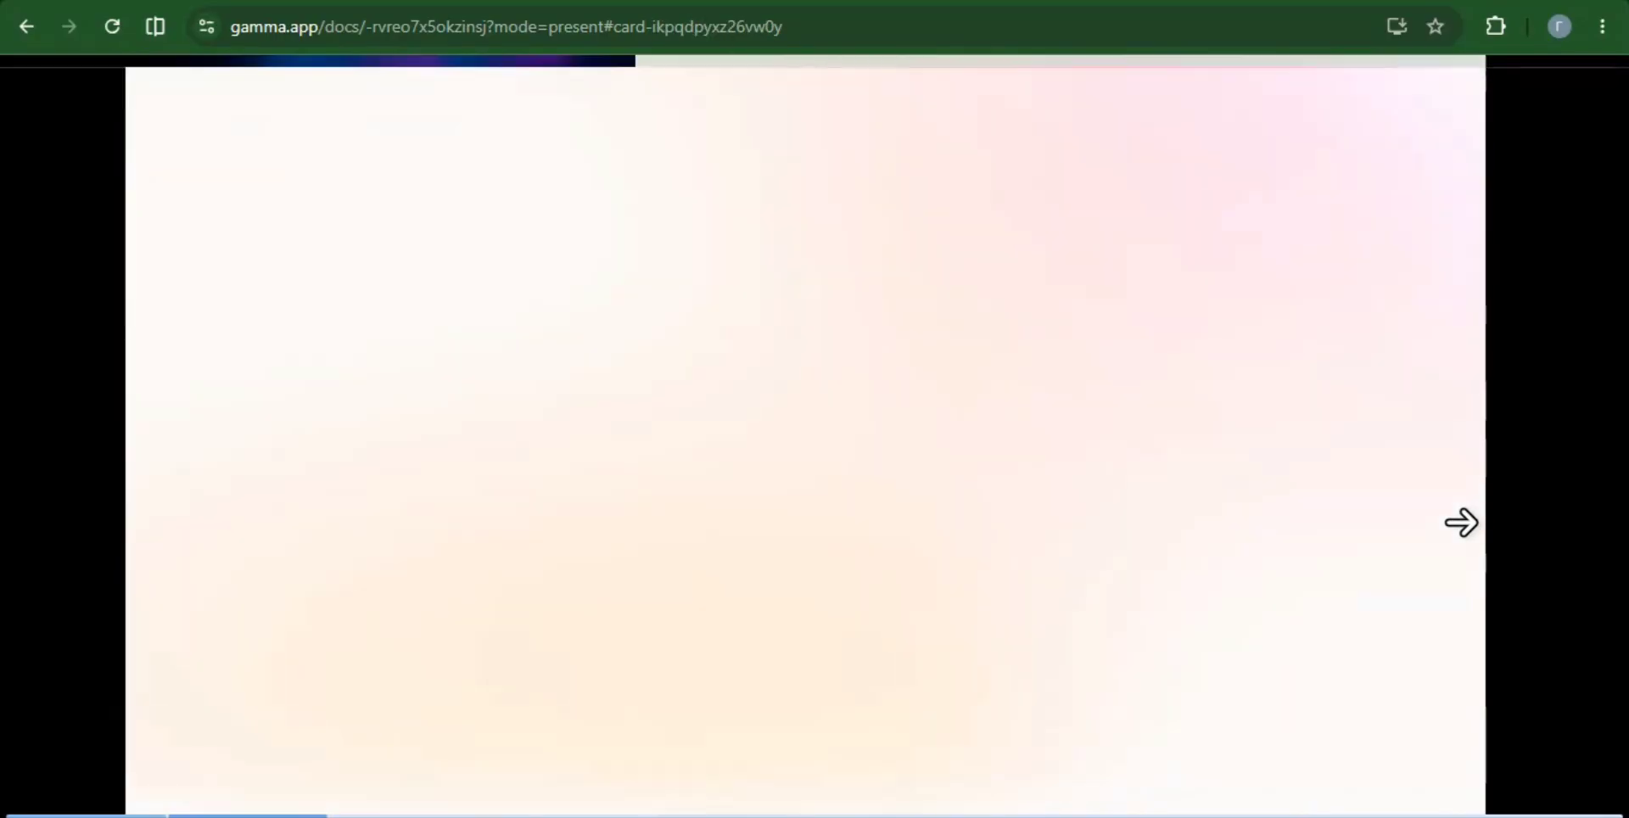
{"action": "left_click", "coordinate": [1462, 522]}
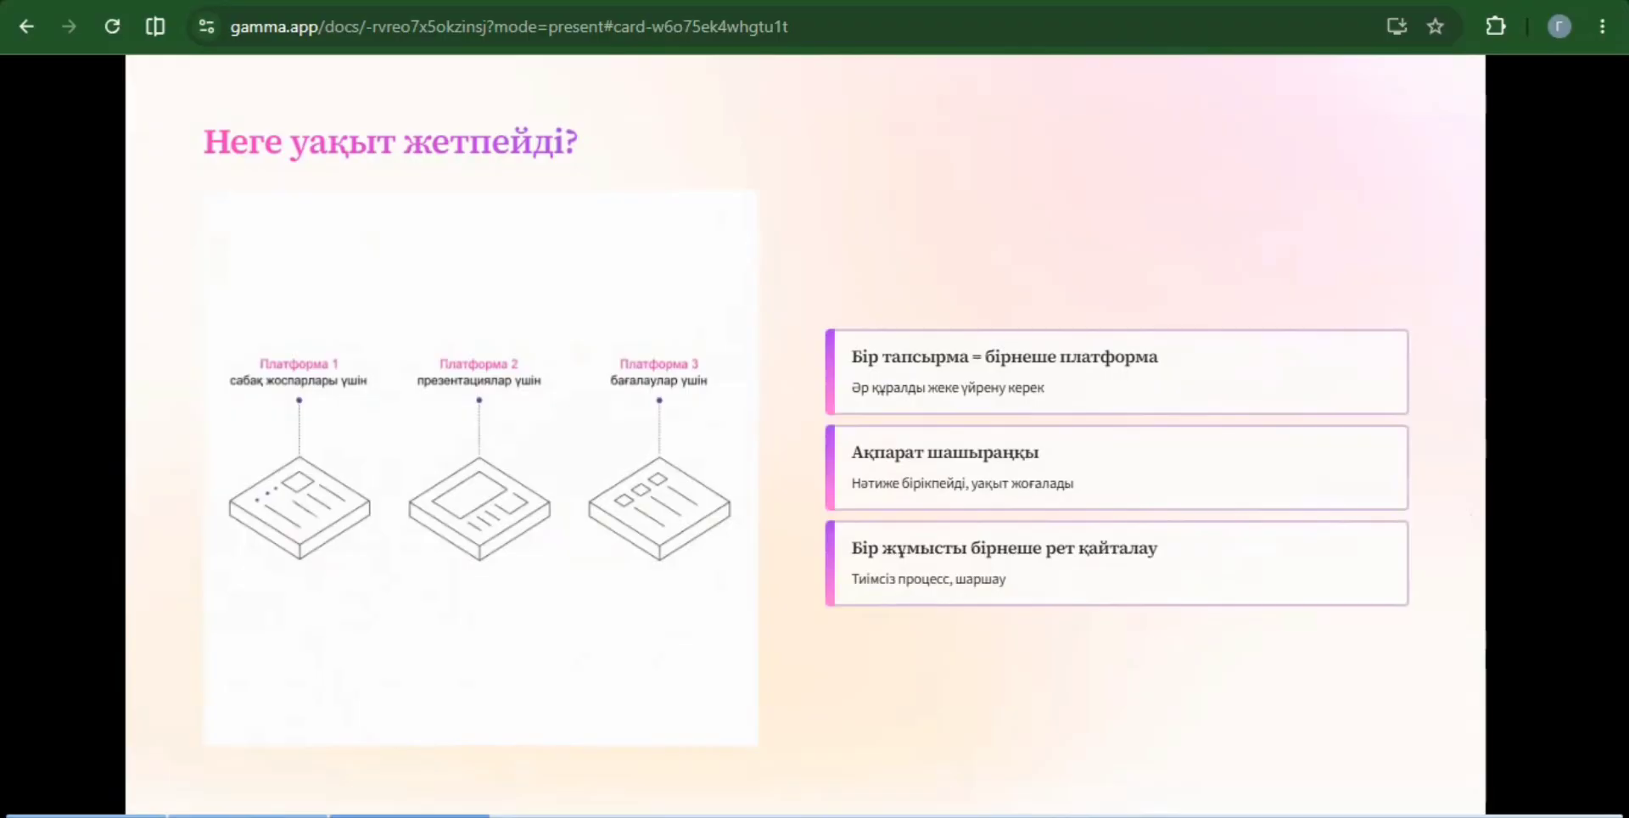
{"action": "key", "text": "Right"}
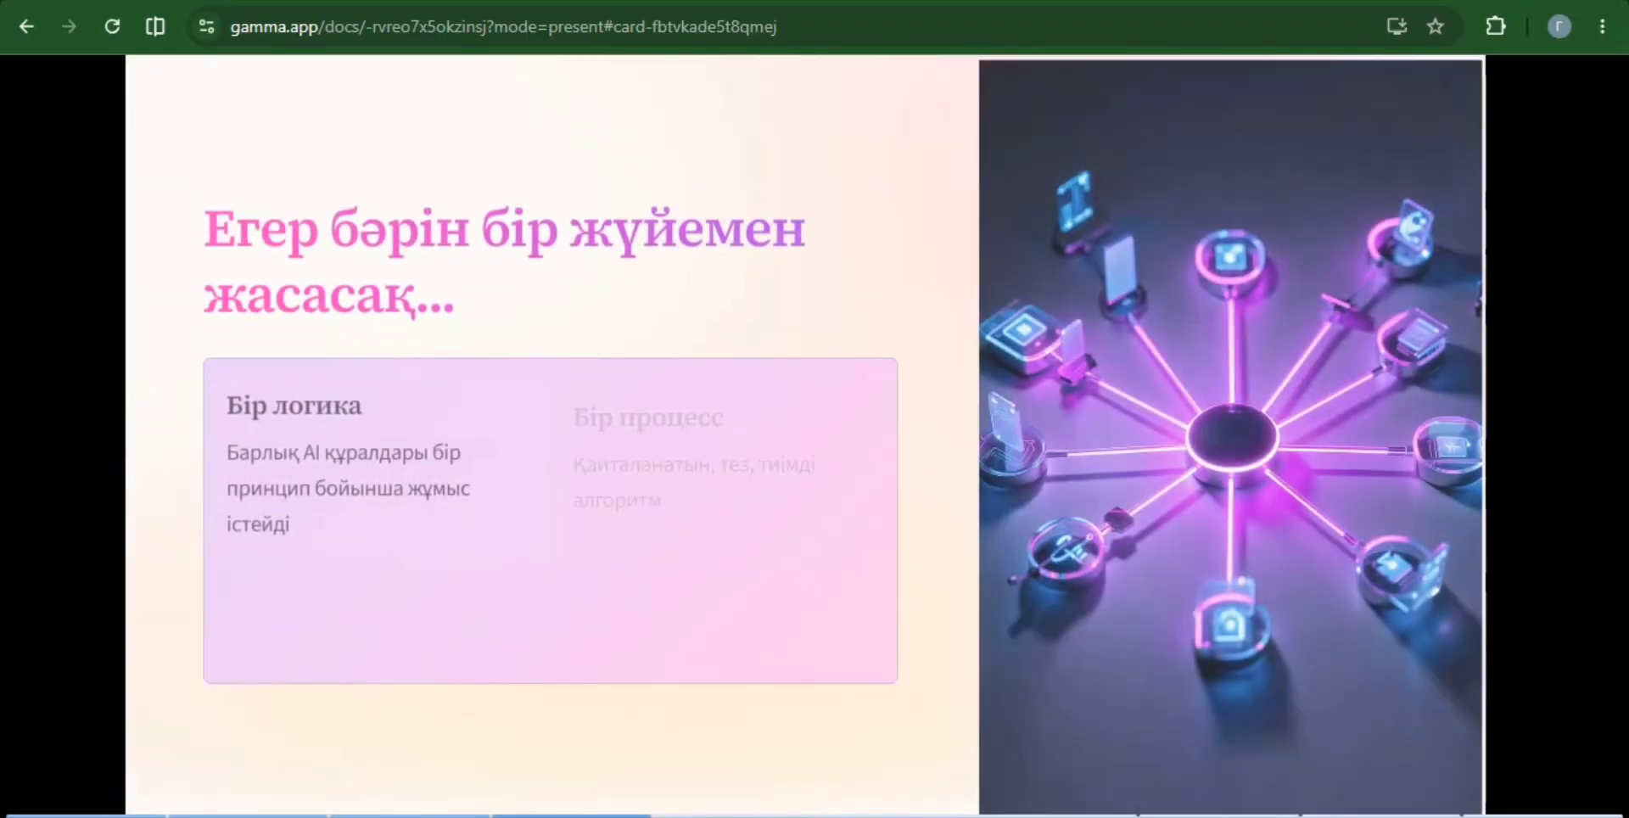
{"action": "key", "text": "Right"}
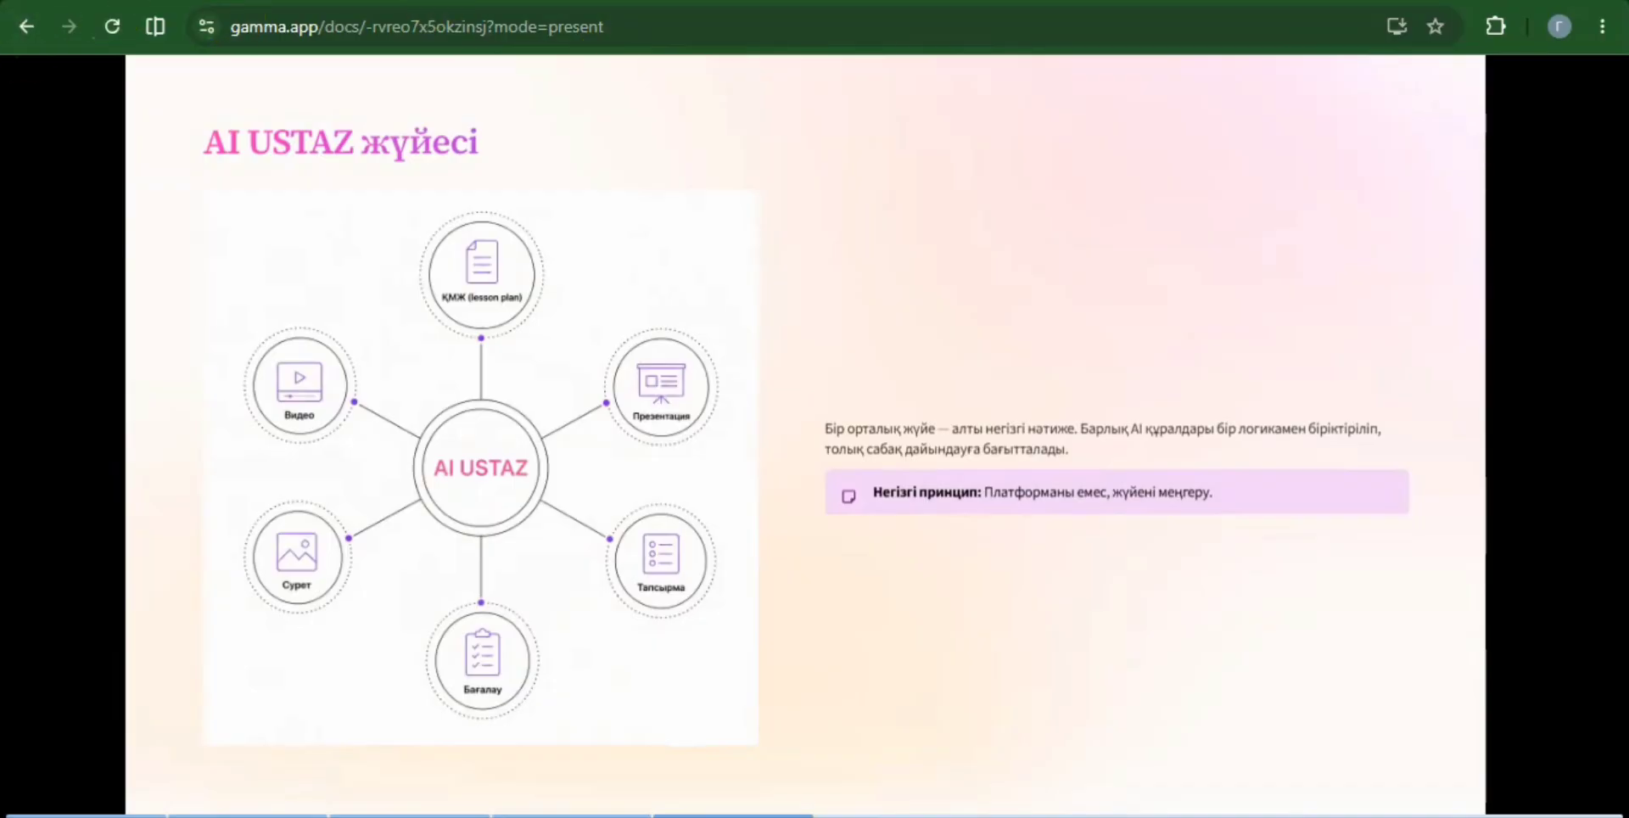
Leave the slideshow, reopen "Бір жүйе — толық нәтиже" from the home page and delete the title card's empty QR code block
{"action": "left_click", "coordinate": [19, 28]}
{"action": "left_click", "coordinate": [19, 26]}
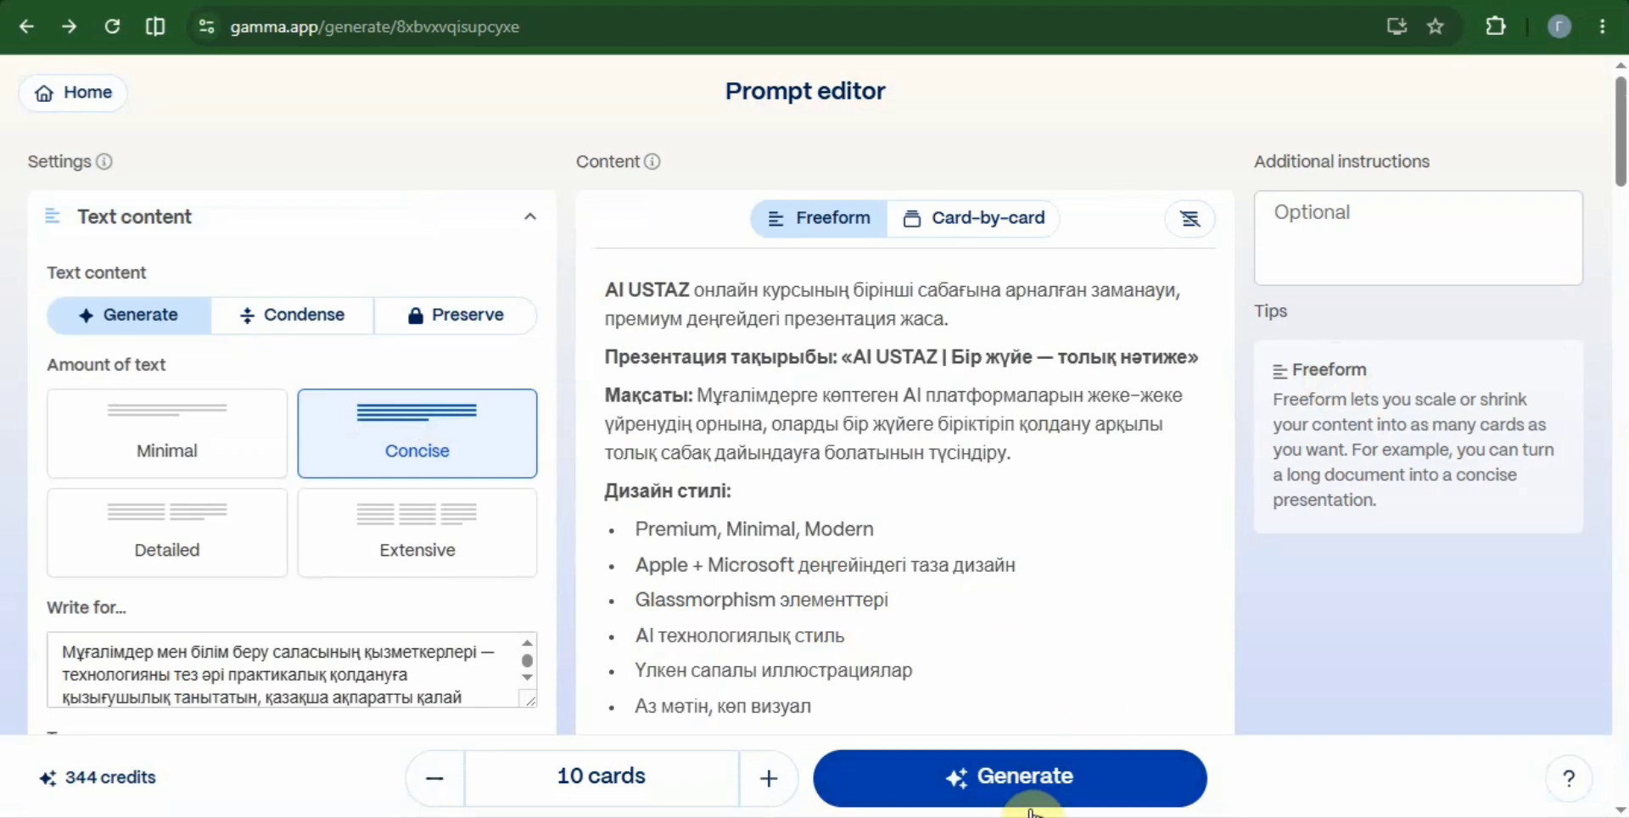
{"action": "left_click", "coordinate": [68, 104]}
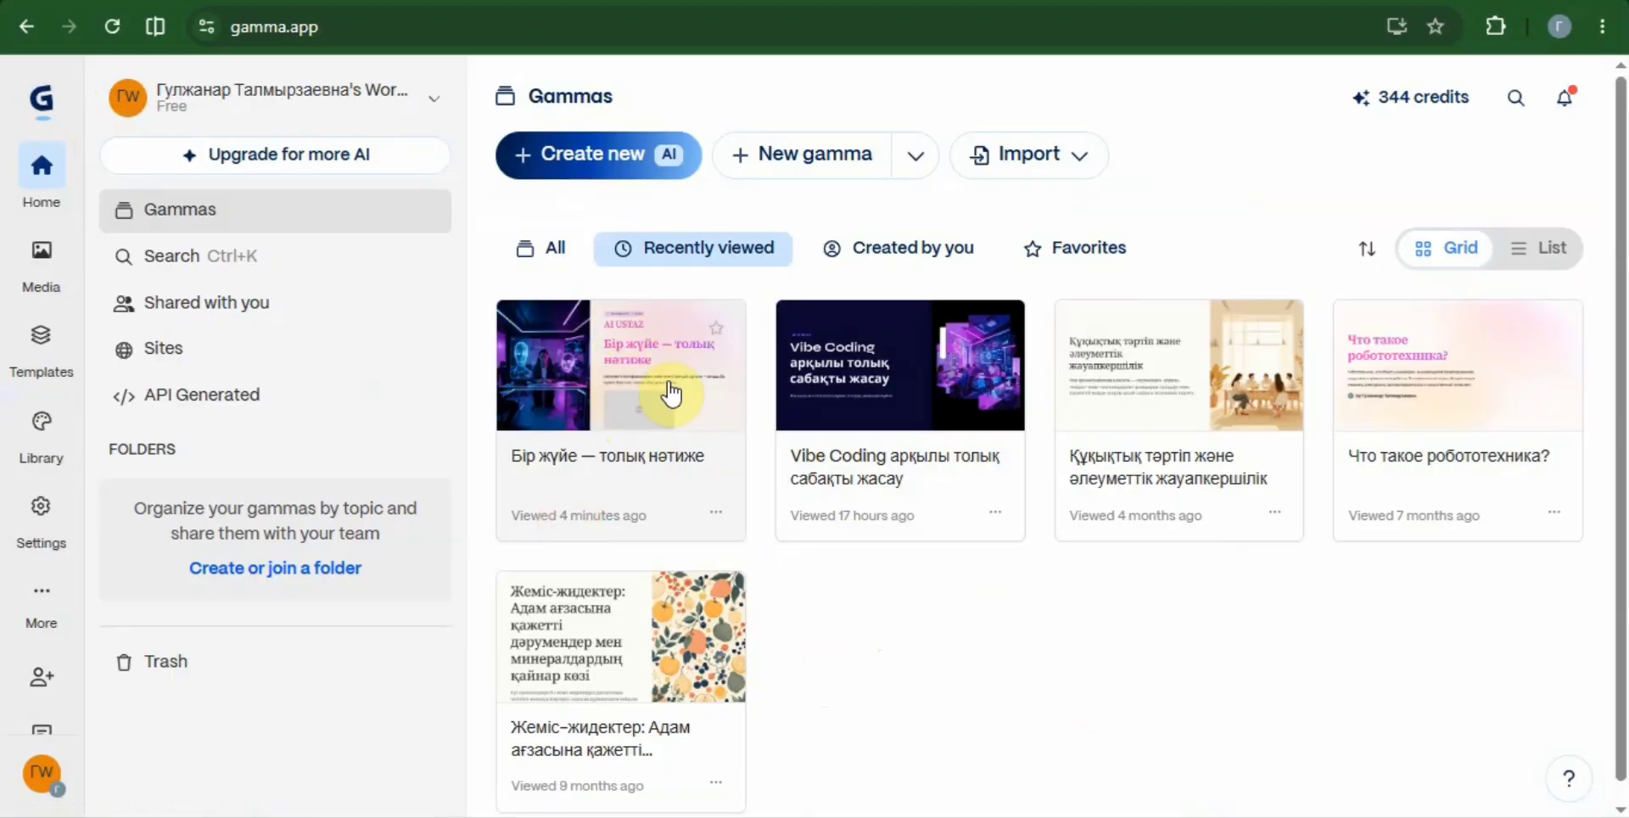
{"action": "left_click", "coordinate": [647, 396]}
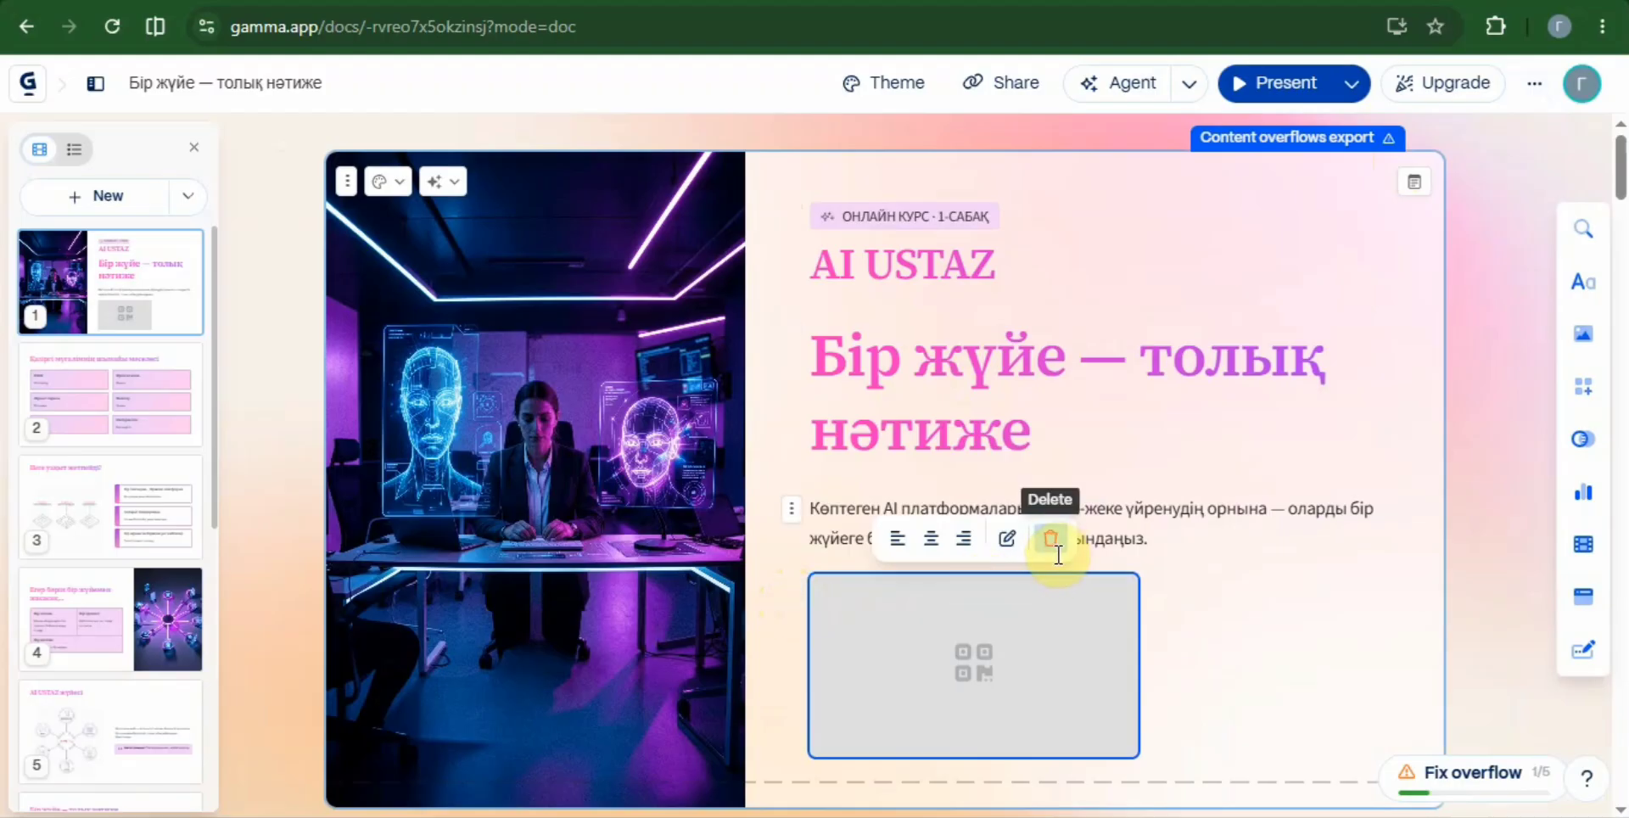
{"action": "left_click", "coordinate": [1055, 545]}
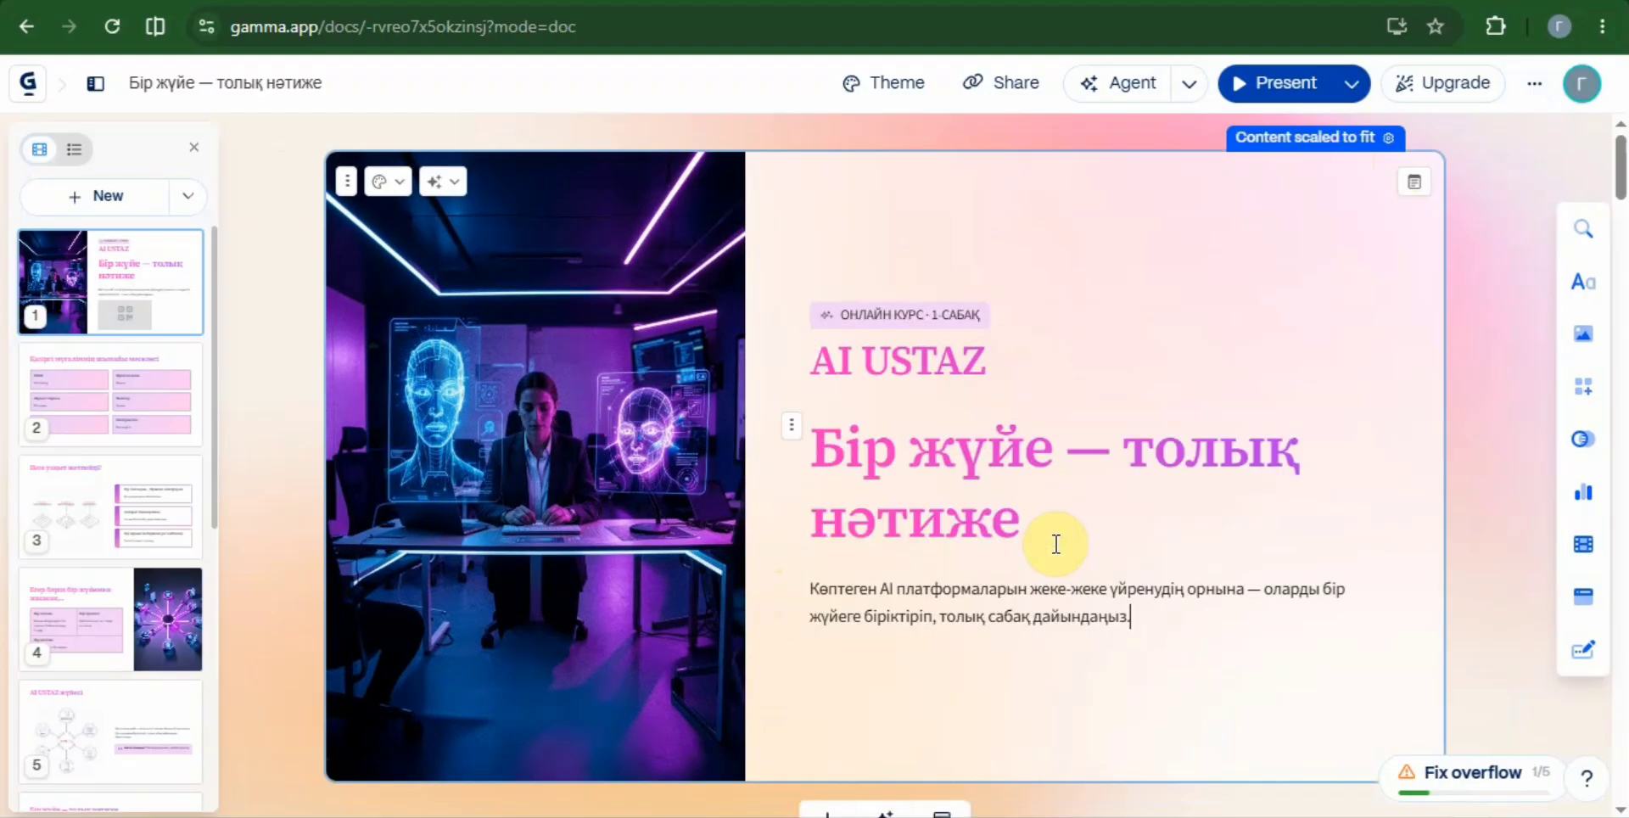
Review the export formats and card range options, then export all cards of the presentation as a PDF
{"action": "left_click", "coordinate": [1535, 91]}
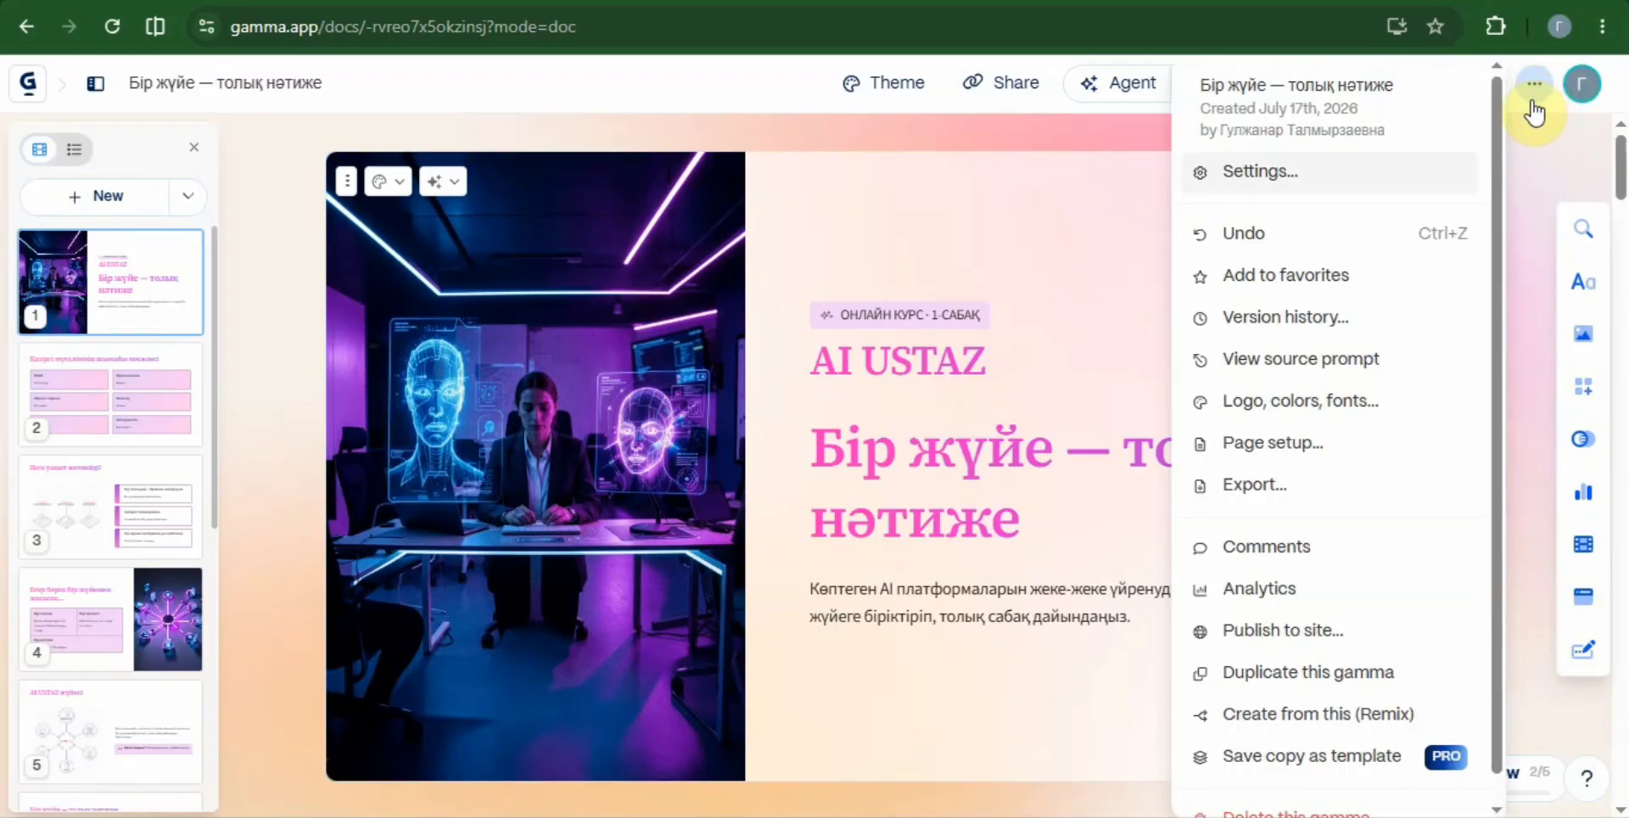
{"action": "left_click", "coordinate": [1251, 488]}
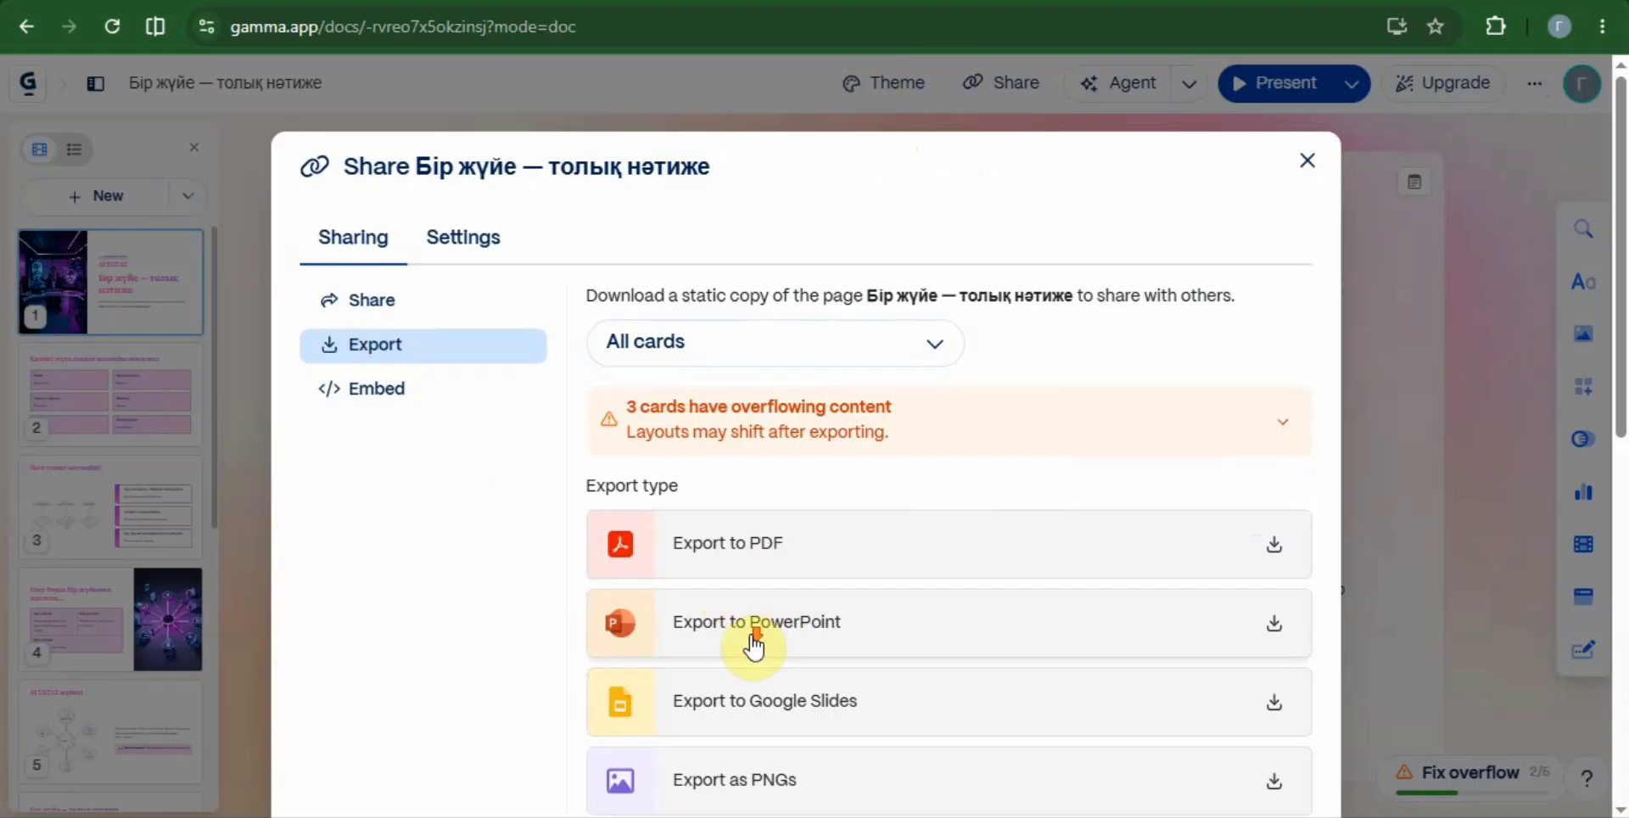
{"action": "scroll", "coordinate": [747, 649], "scroll_direction": "down", "scroll_amount": 2}
{"action": "scroll", "coordinate": [745, 655], "scroll_direction": "down", "scroll_amount": 1}
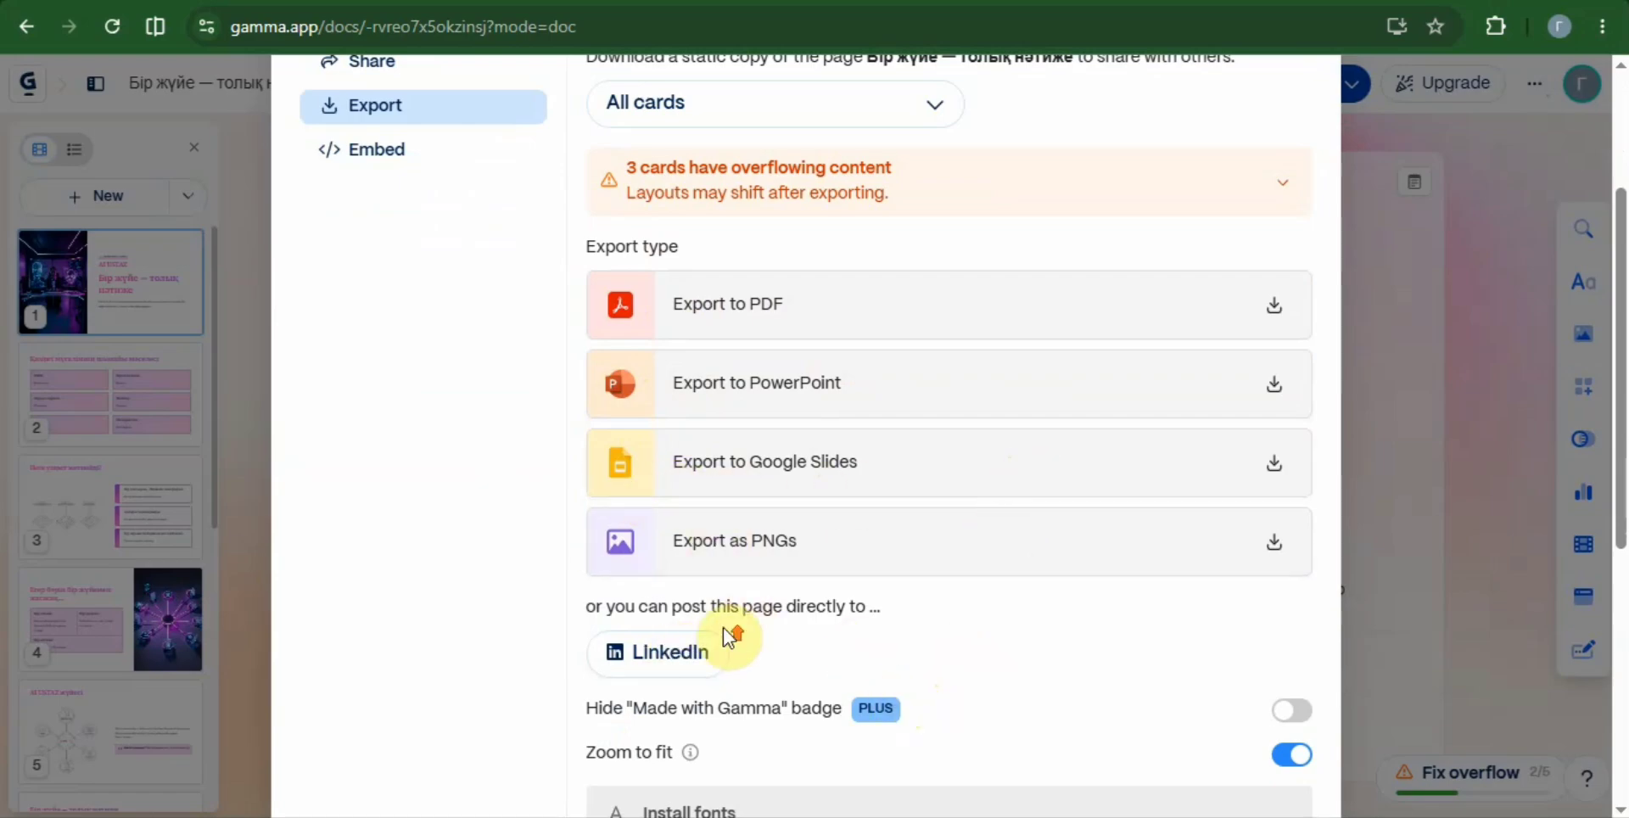
{"action": "scroll", "coordinate": [727, 636], "scroll_direction": "up", "scroll_amount": 2}
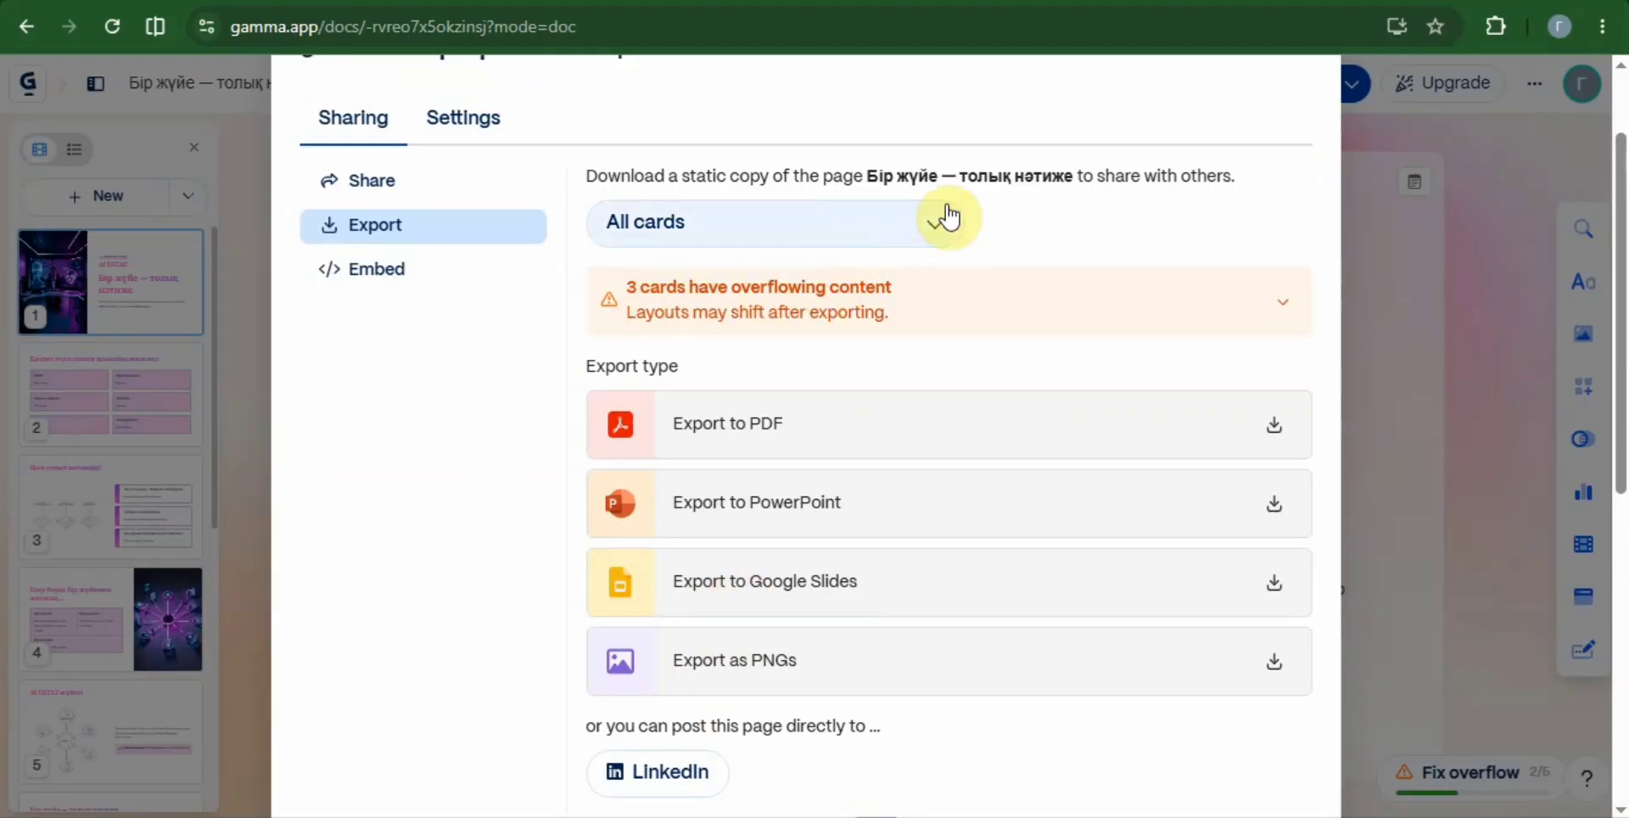
{"action": "left_click", "coordinate": [942, 233]}
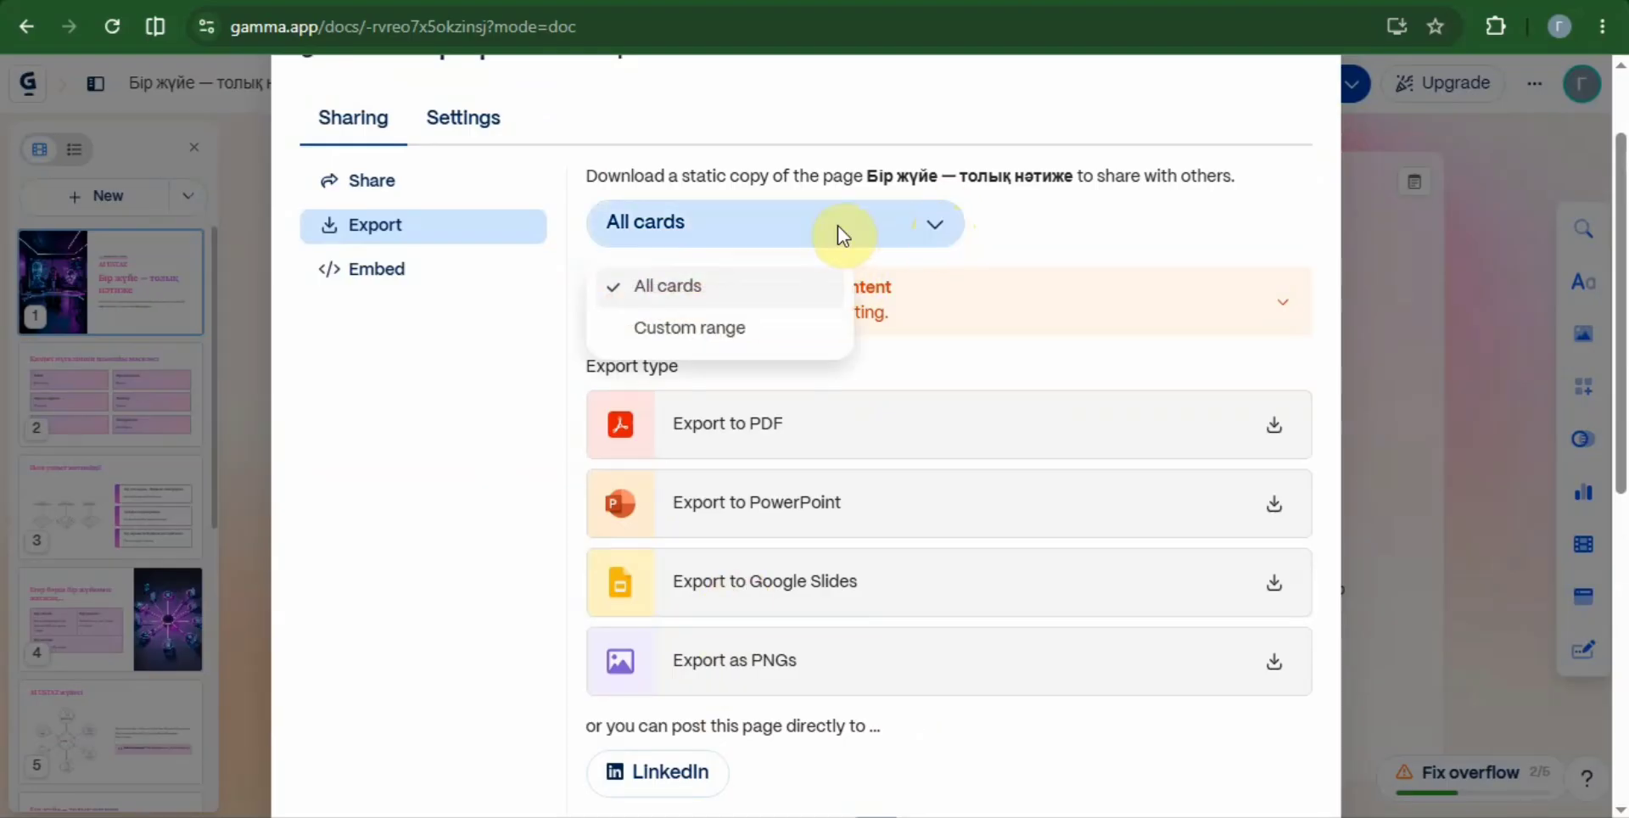
{"action": "left_click", "coordinate": [937, 234]}
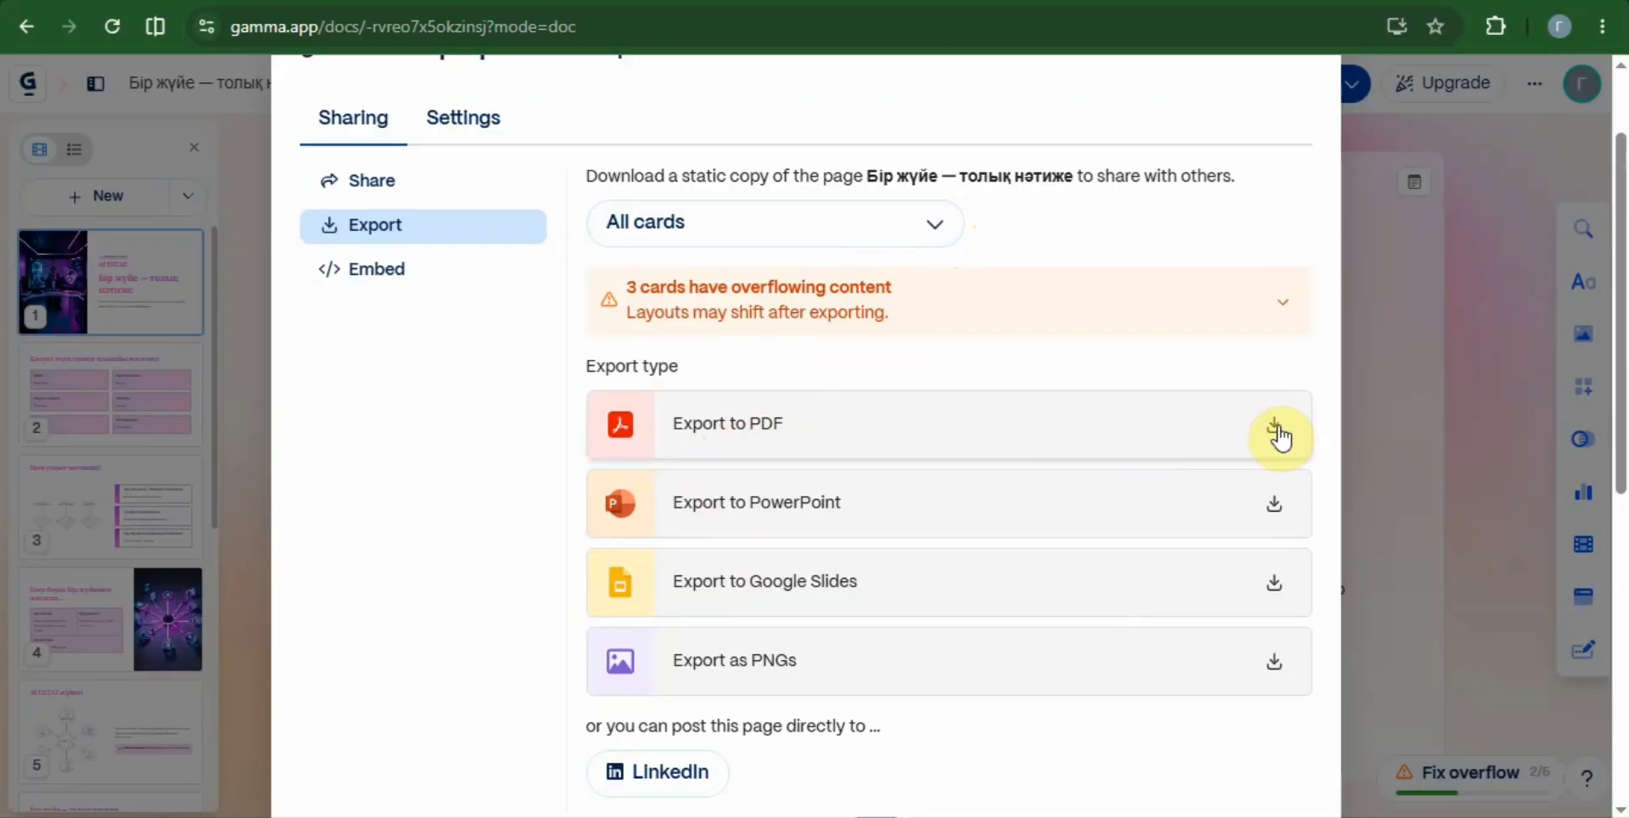
{"action": "left_click", "coordinate": [1275, 426]}
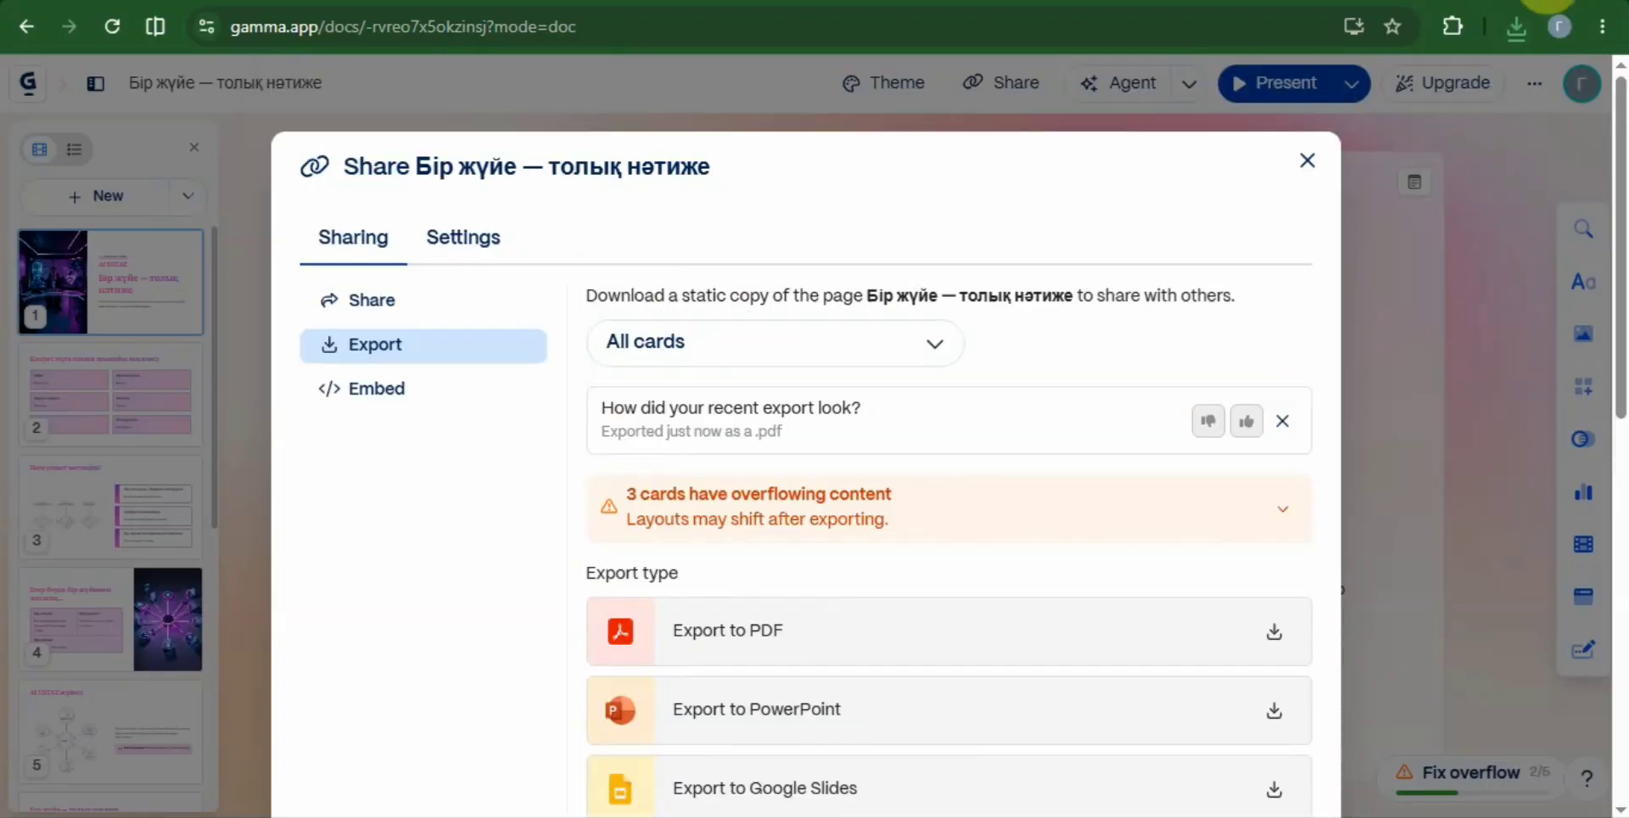
Locate the downloaded file Bir-zhueje-tolykh-naetizhe in the Downloads folder and open the PDF for viewing
{"action": "left_click", "coordinate": [1525, 28]}
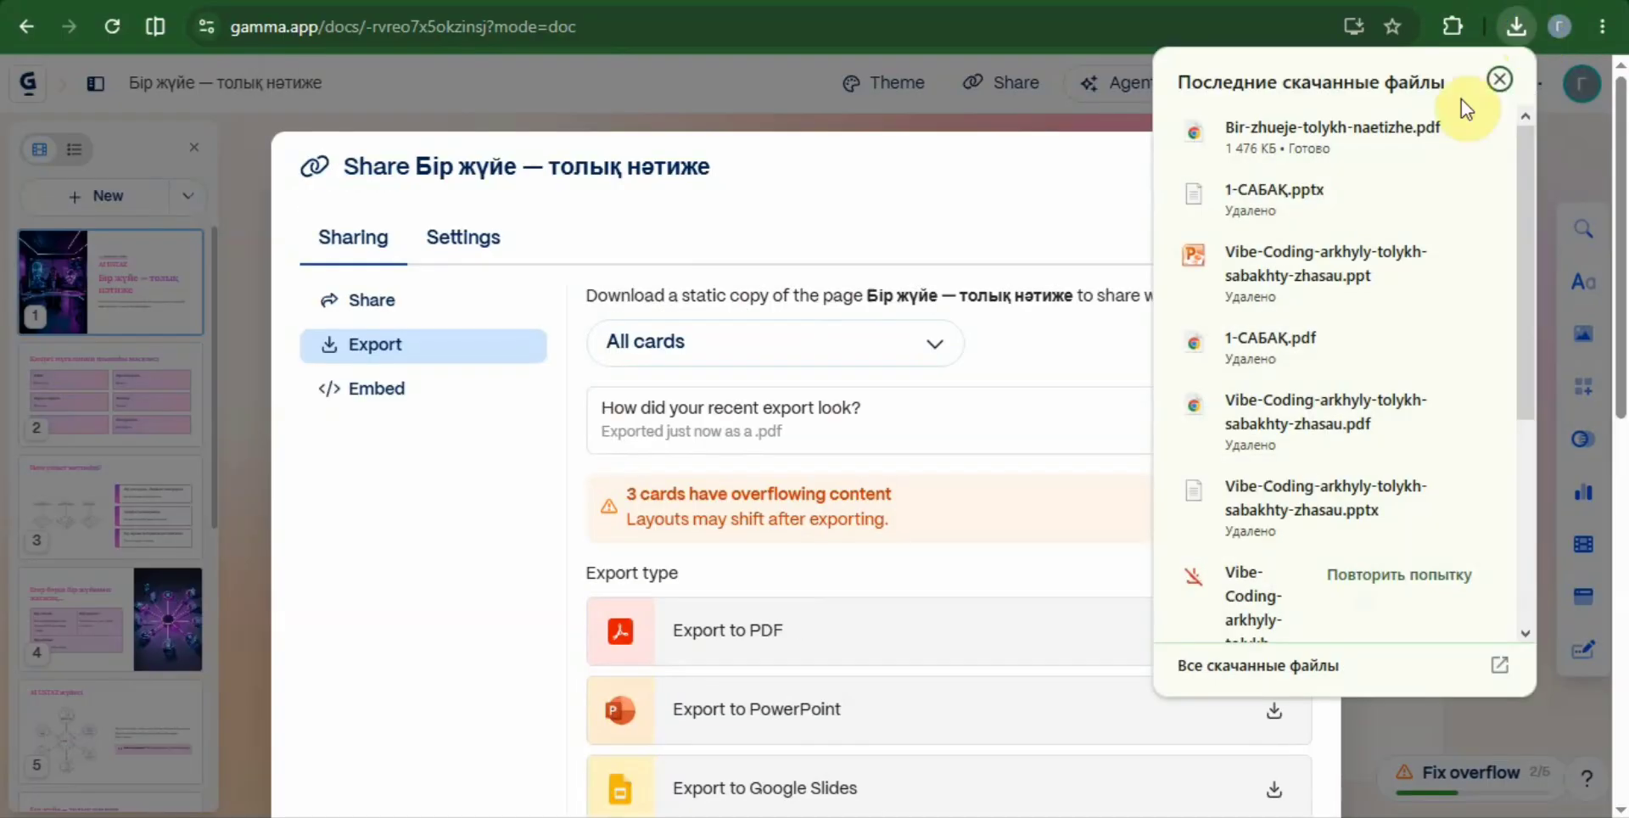
{"action": "left_click", "coordinate": [1433, 133]}
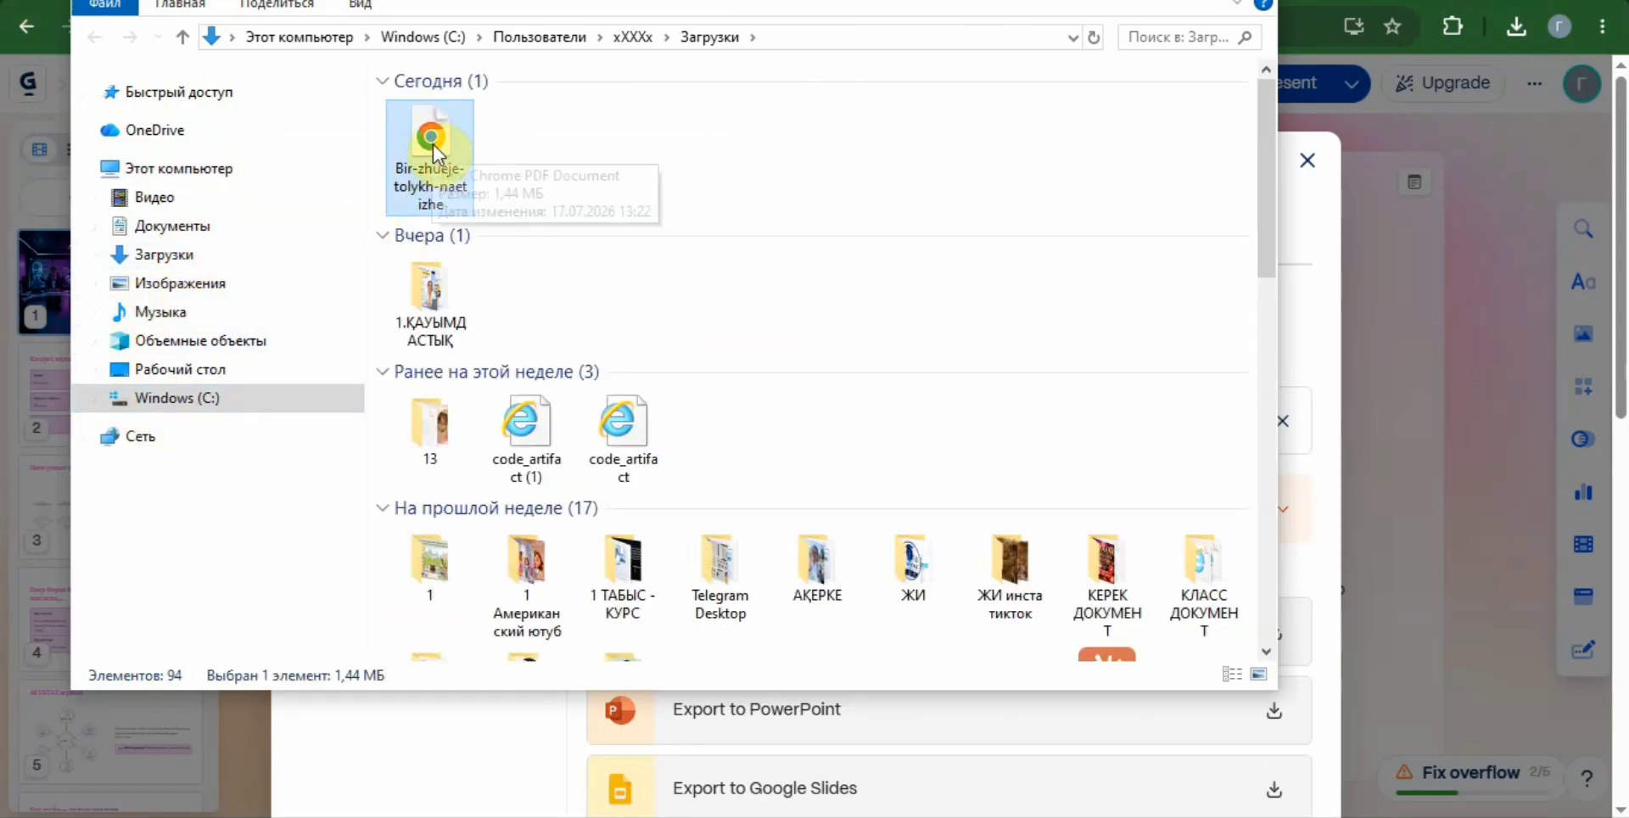
{"action": "left_click_drag", "start_coordinate": [433, 145], "coordinate": [192, 258]}
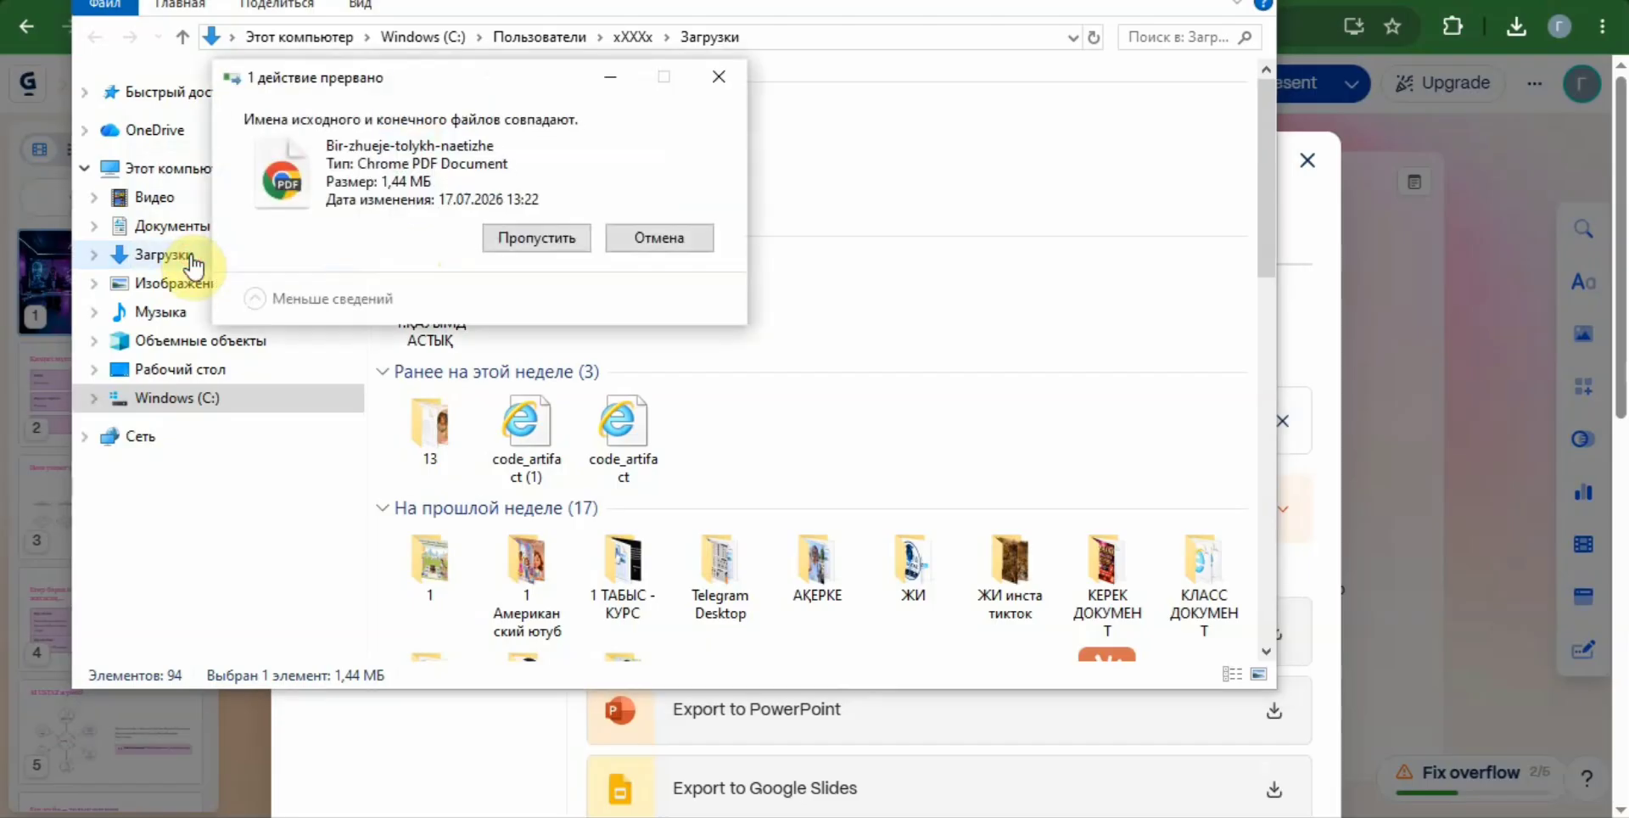
{"action": "left_click", "coordinate": [720, 73]}
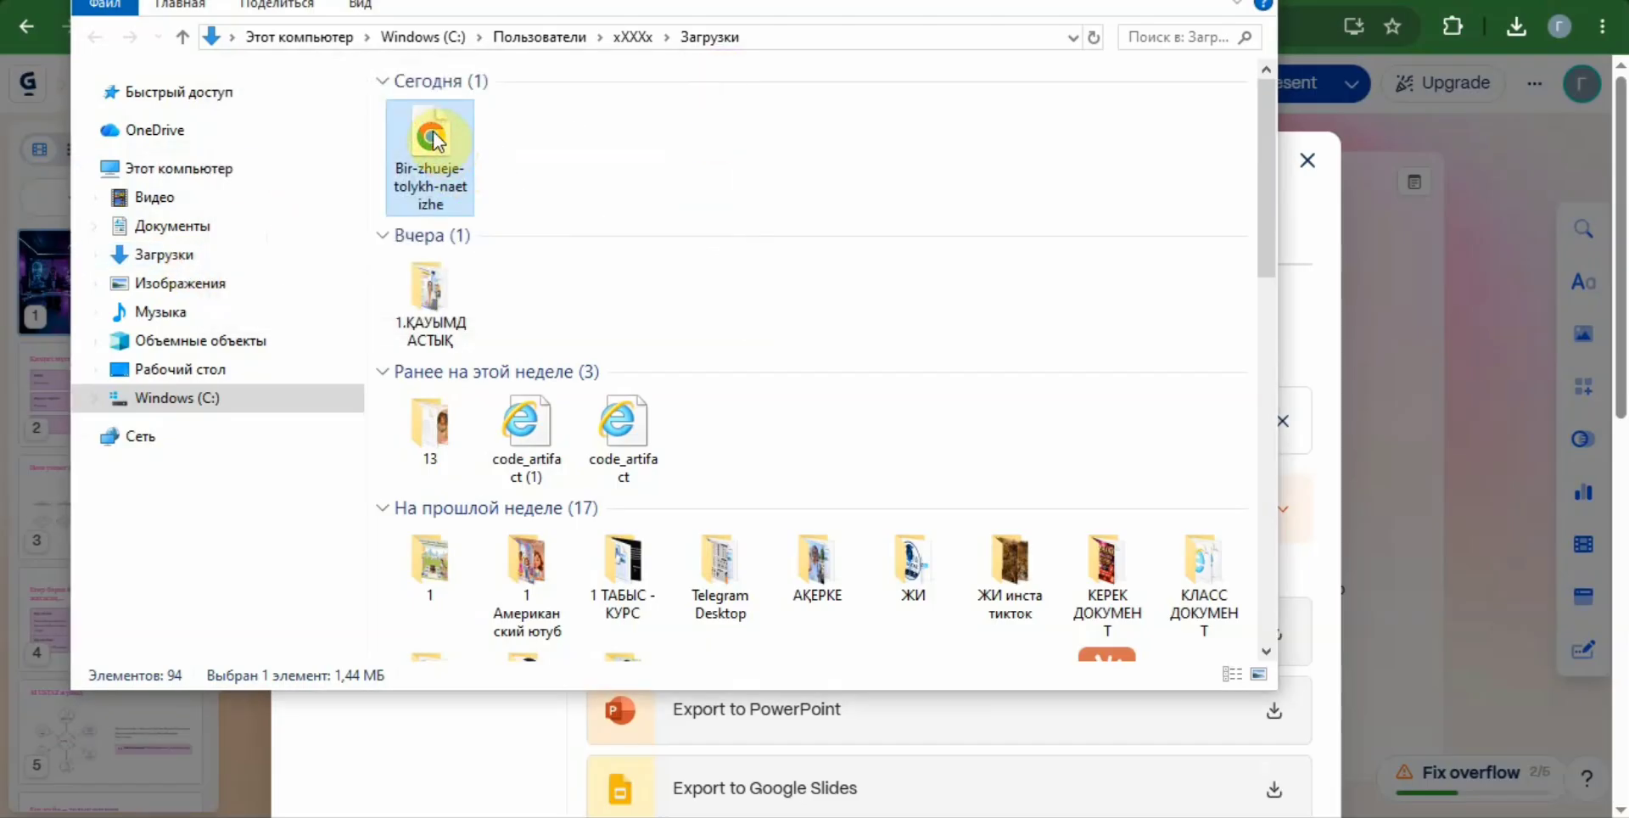
{"action": "right_click", "coordinate": [427, 135]}
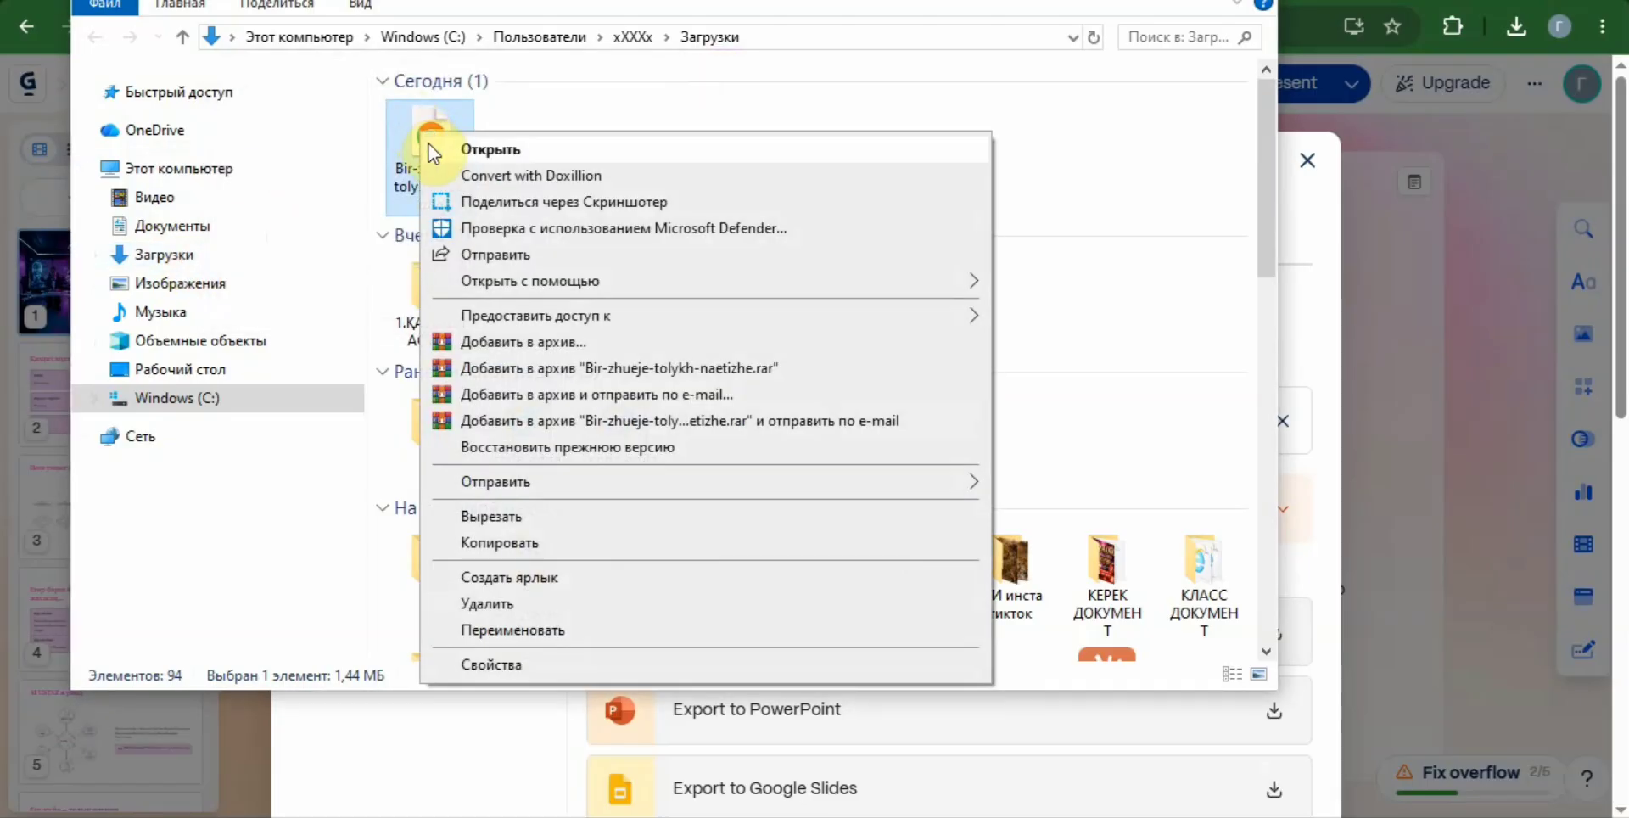
{"action": "left_click", "coordinate": [408, 130]}
{"action": "double_click", "coordinate": [429, 131]}
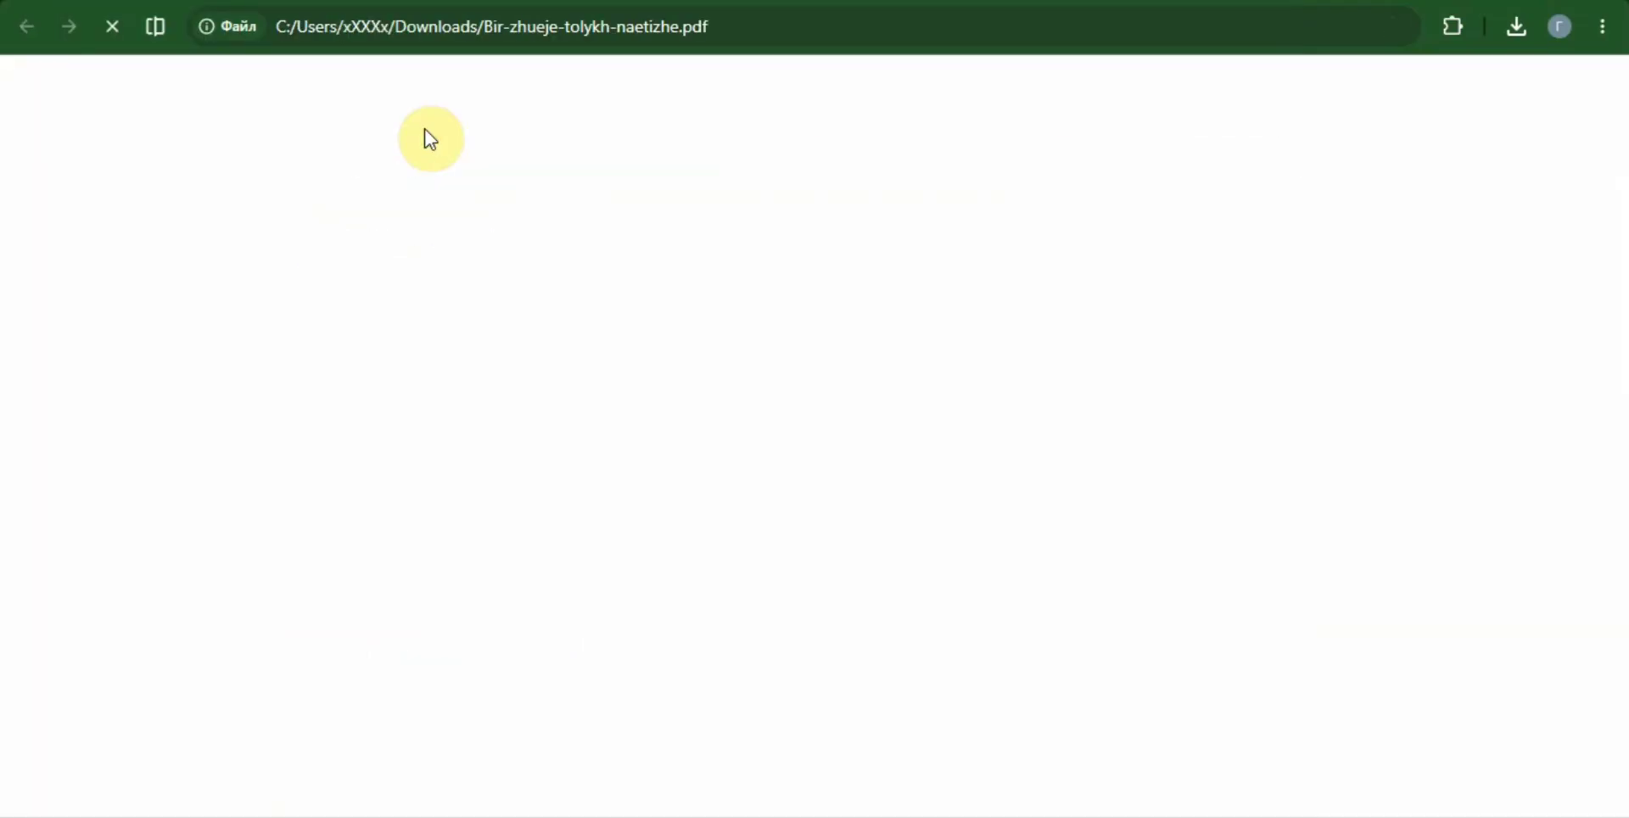